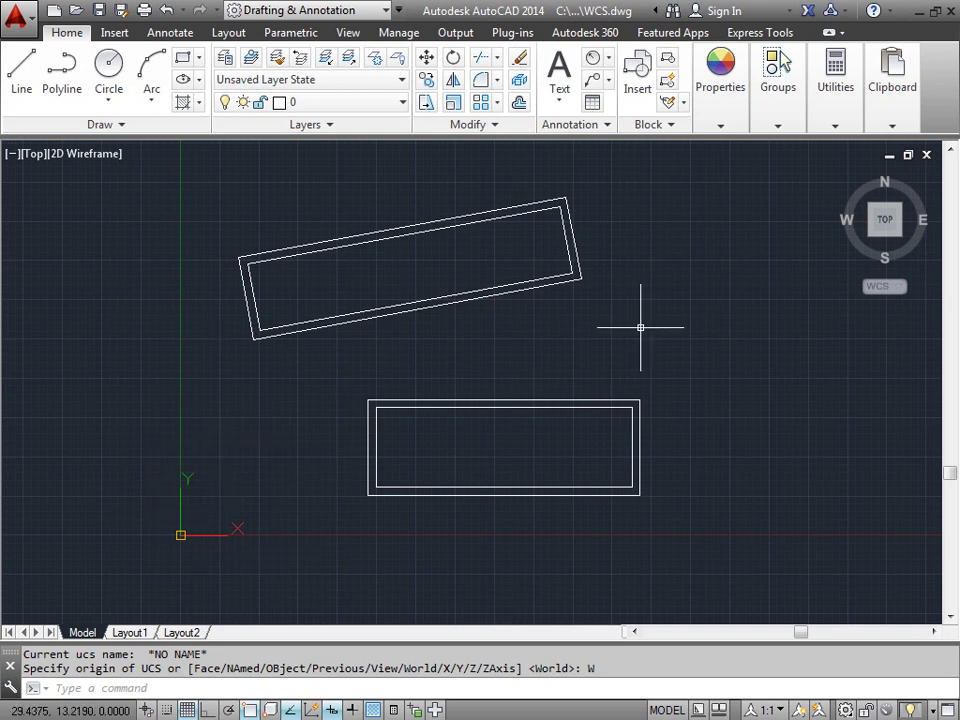
# Pan the view so both double-outline rectangles shift slightly left and down
pyautogui.moveTo(648, 328); pyautogui.dragTo(594, 364, button='middle')
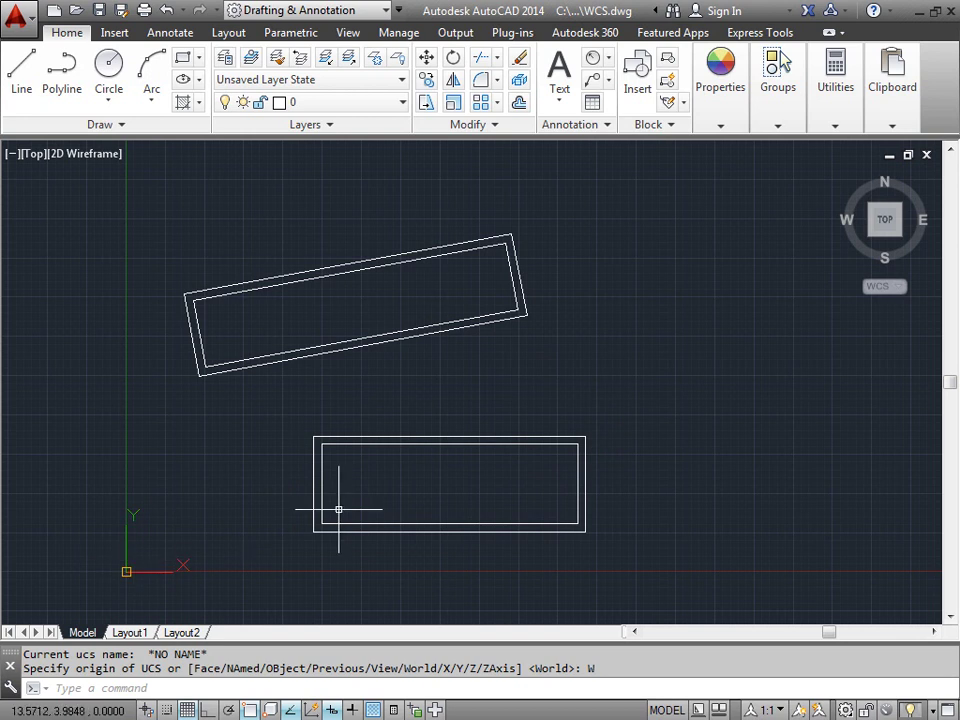
pyautogui.click(75, 12)
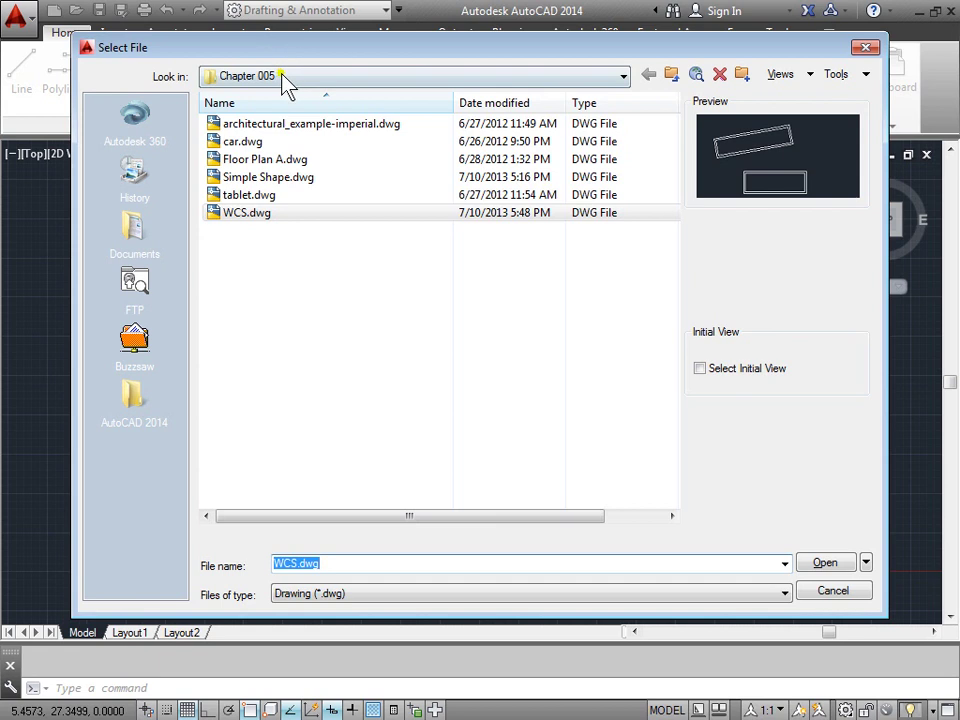
pyautogui.click(243, 229)
pyautogui.click(478, 268)
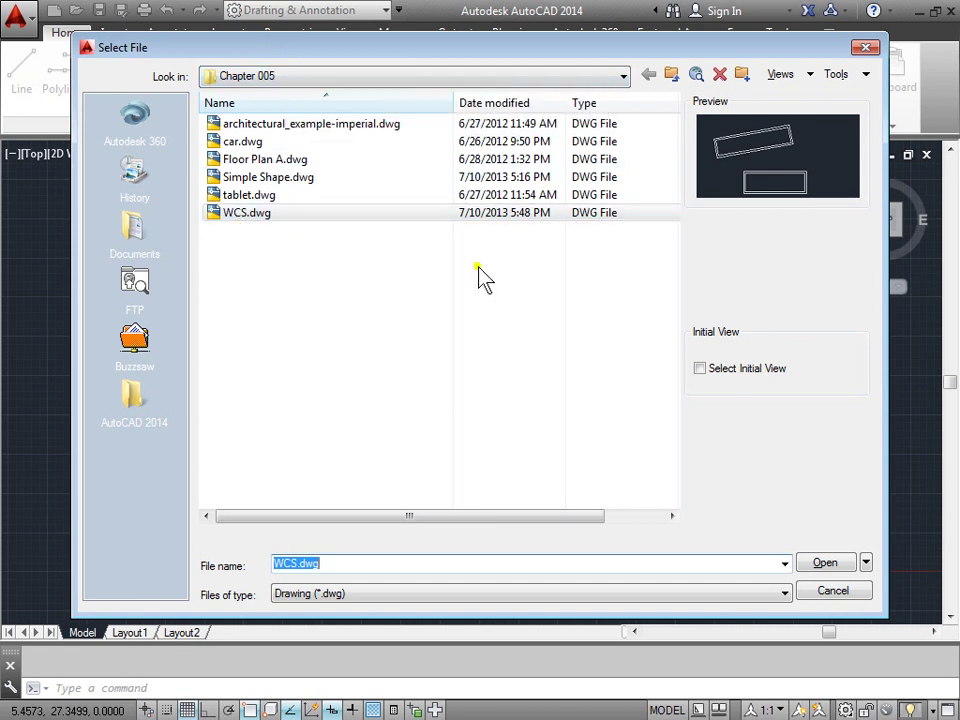
pyautogui.click(836, 591)
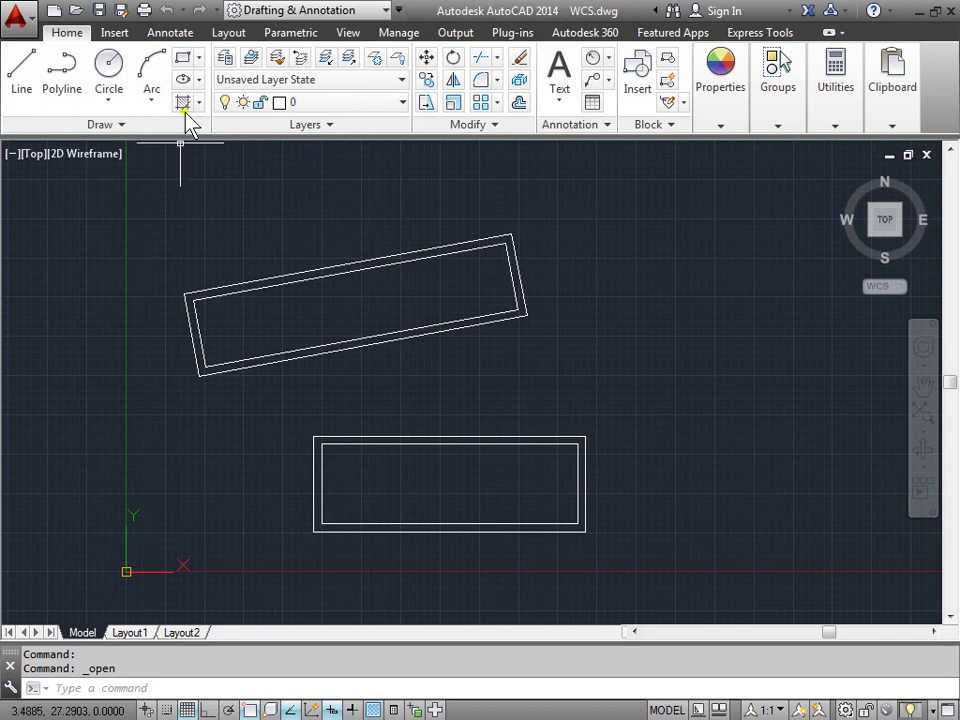
# Draw a small rectangle between the tilted and the lower double-outline rectangles
pyautogui.click(182, 60)
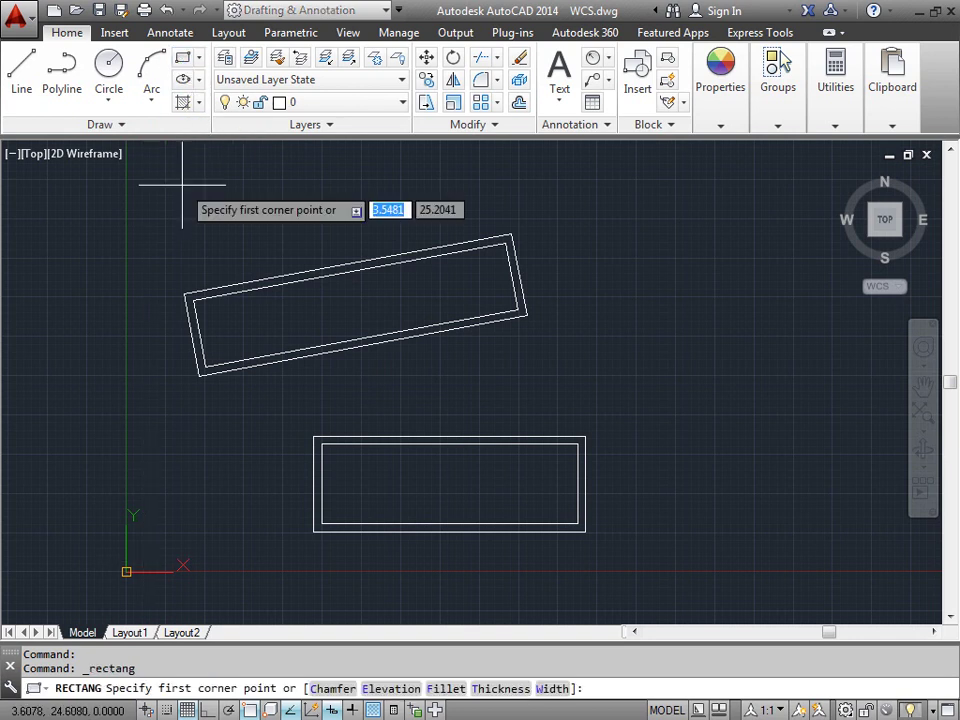
pyautogui.click(493, 379)
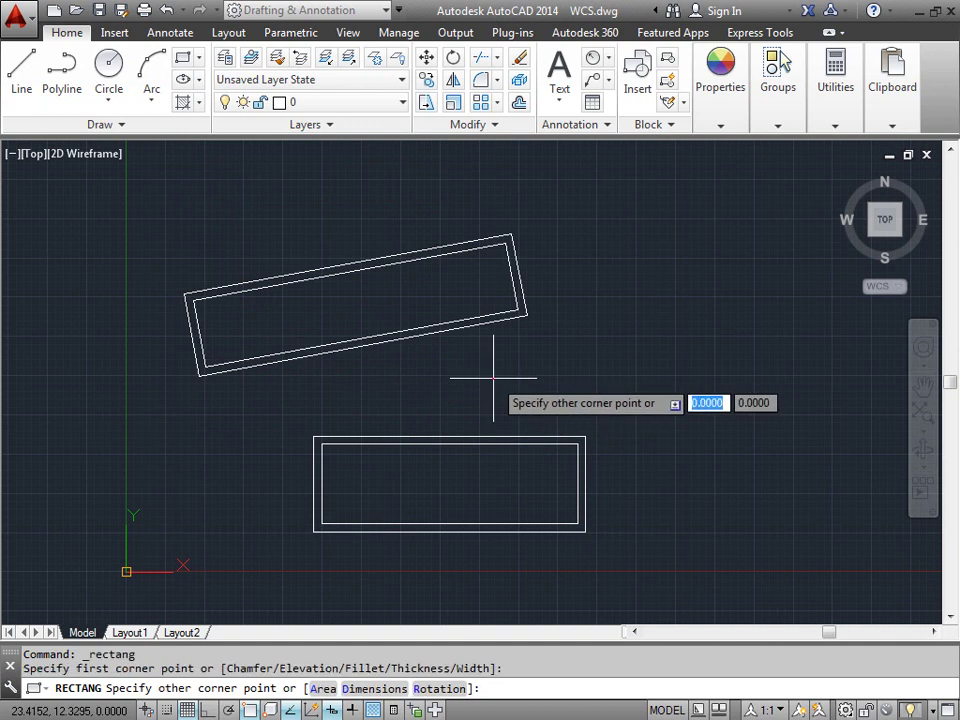
pyautogui.click(562, 408)
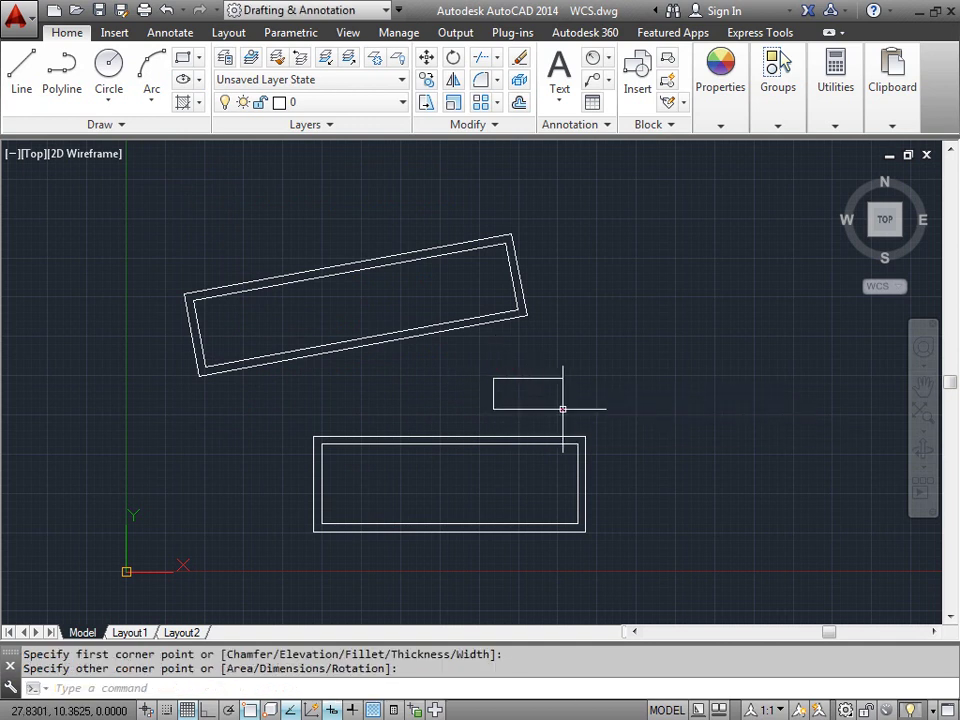
# Draw a second small rectangle near the top, then select and delete it
pyautogui.click(183, 57)
pyautogui.click(295, 168)
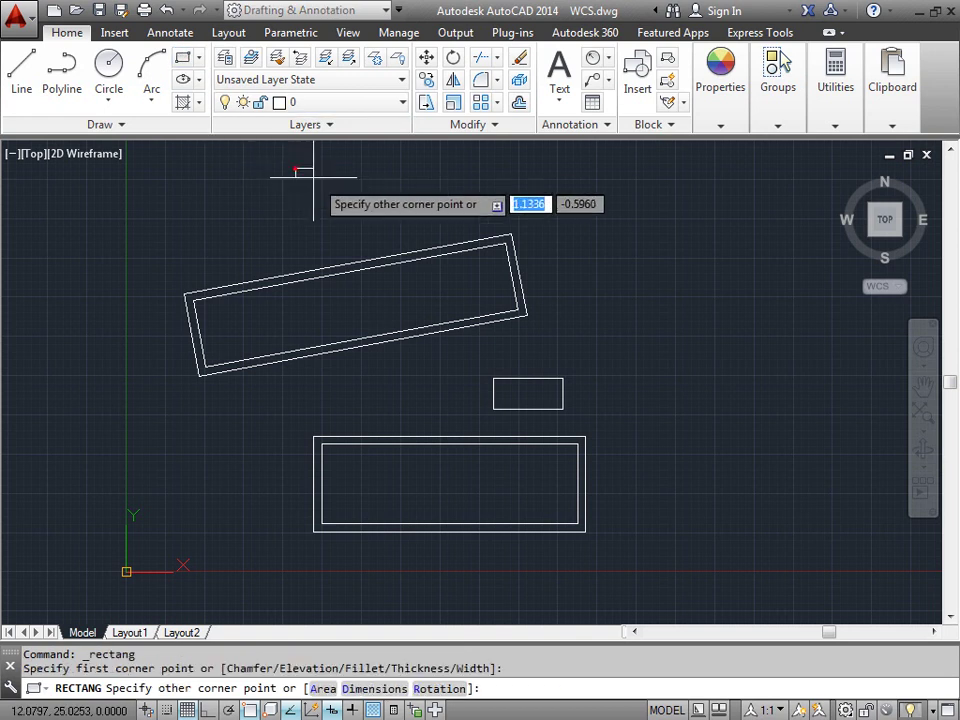
pyautogui.click(360, 212)
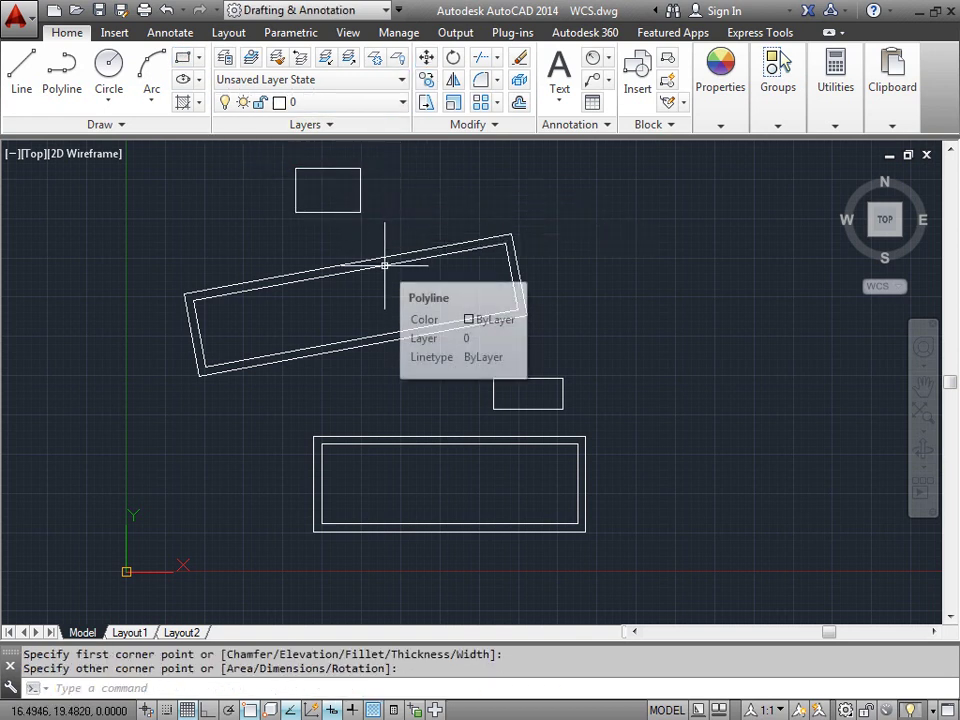
pyautogui.click(368, 215)
pyautogui.click(281, 153)
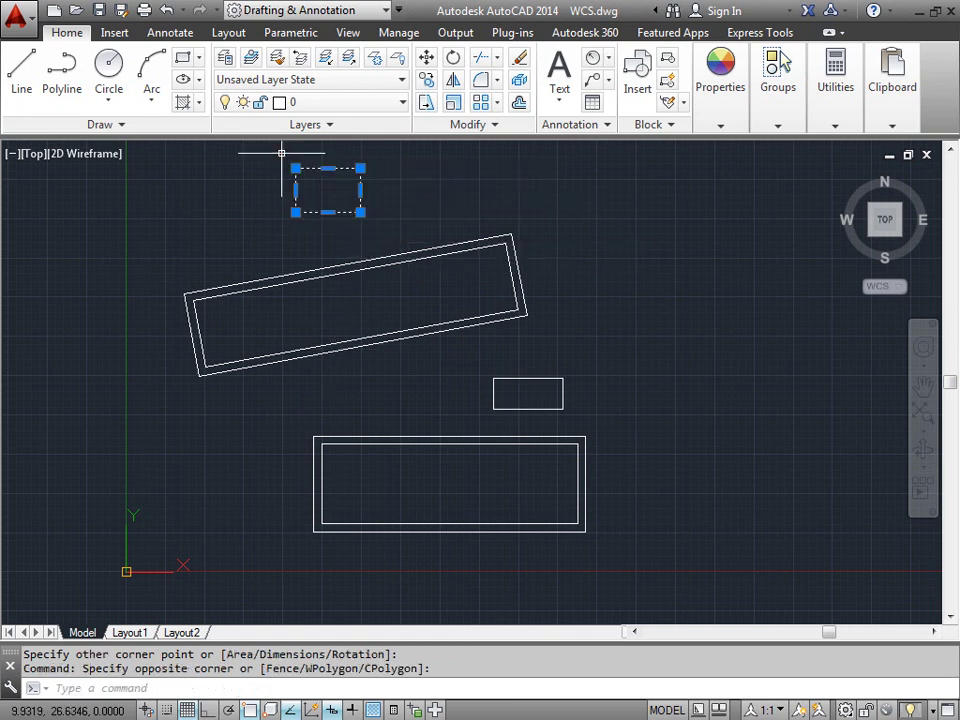
pyautogui.press('Delete')
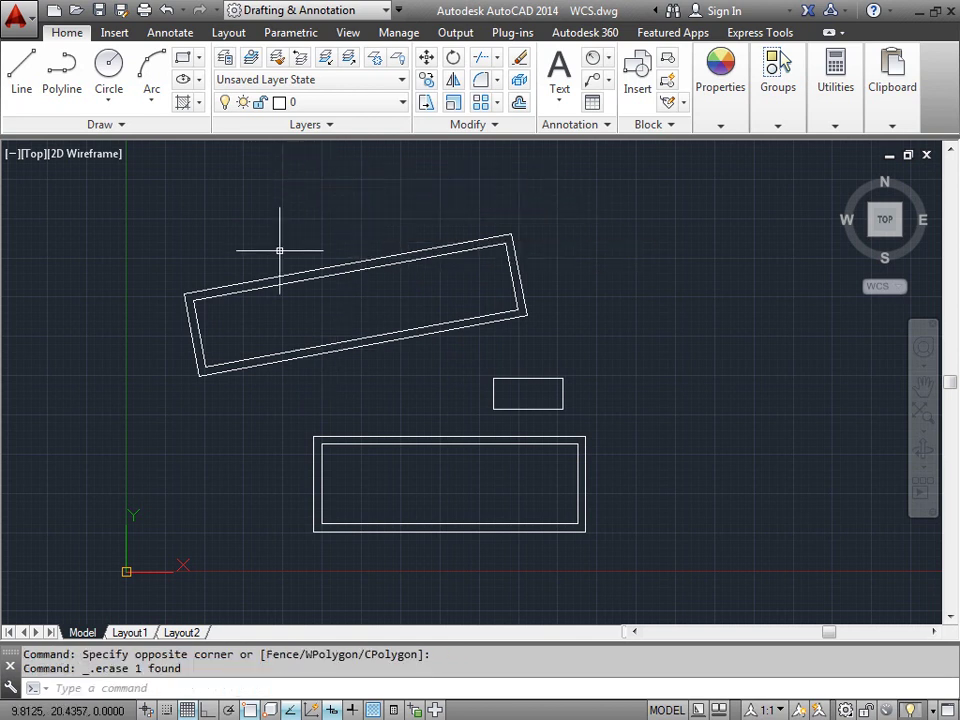
# Align the UCS to the tilted rectangle with the UCS command's Object option
pyautogui.write('uc')
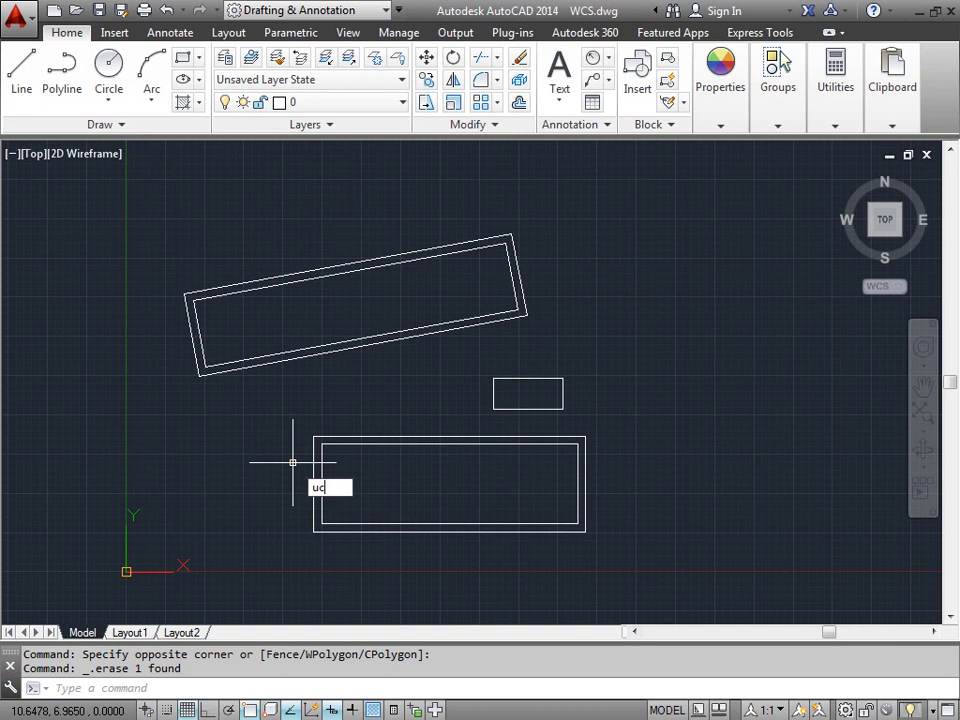
pyautogui.write('s')
pyautogui.press('Return')
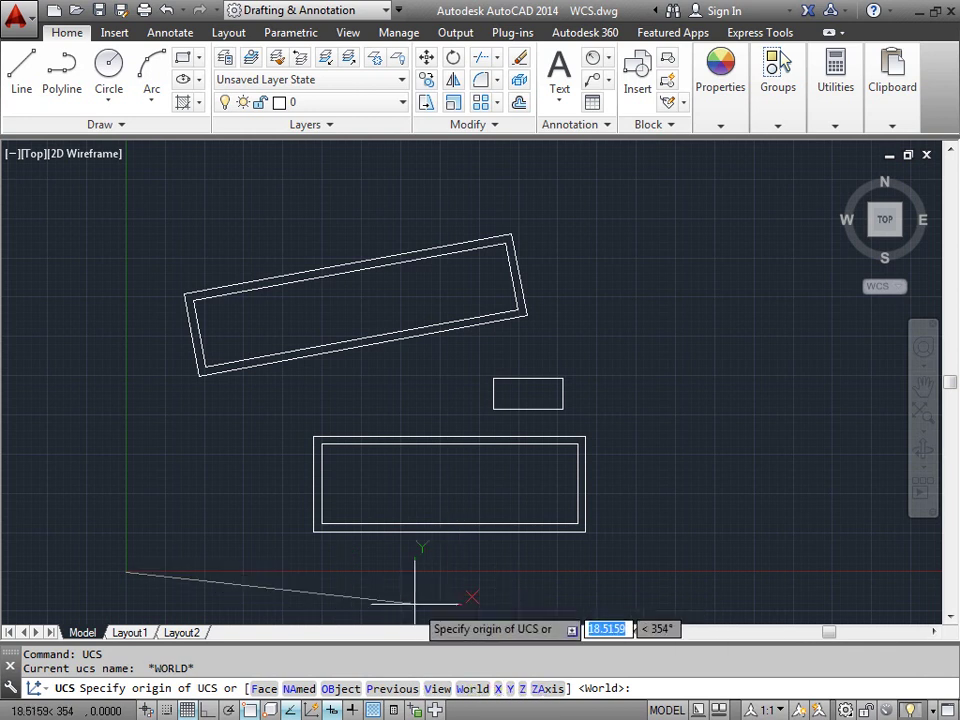
pyautogui.click(340, 689)
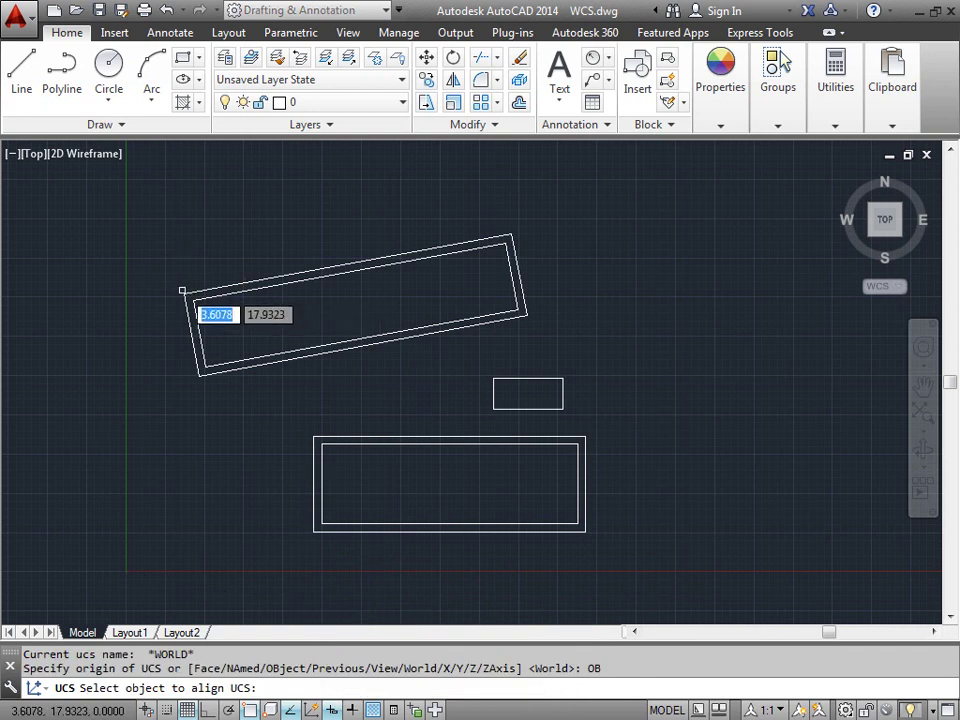
pyautogui.click(184, 296)
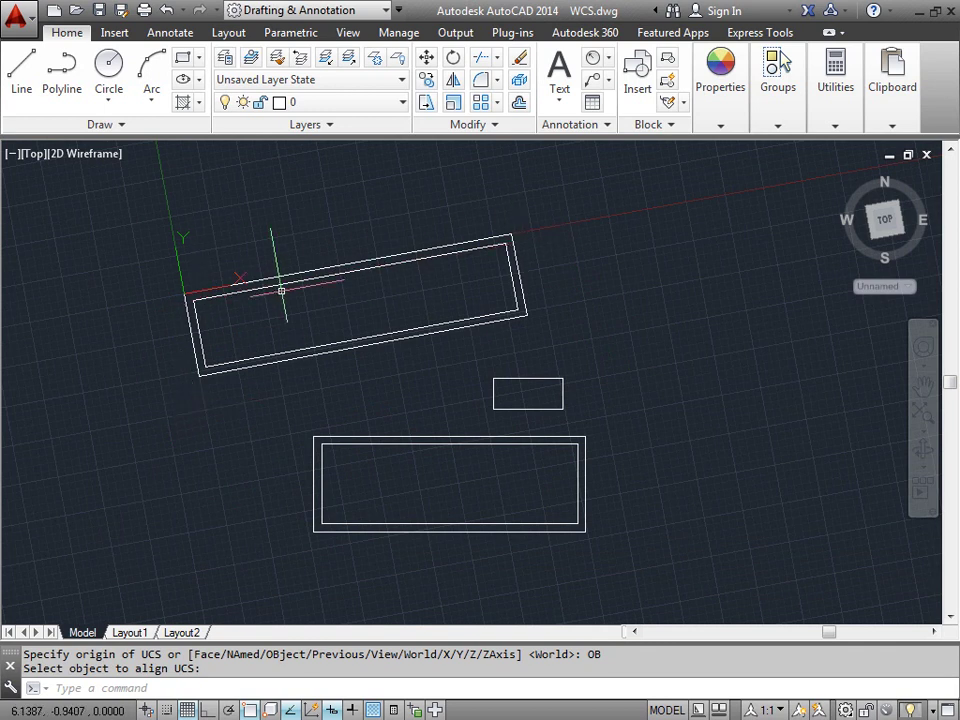
# With Ortho on, draw a thin strip rectangle above the tilted rectangle
pyautogui.click(185, 58)
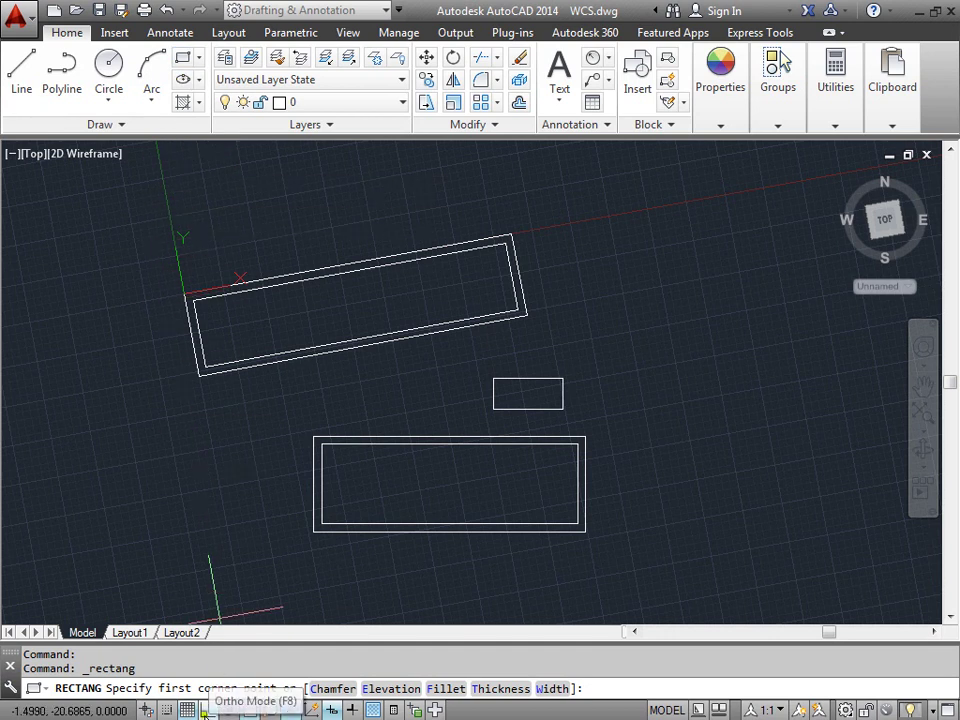
pyautogui.click(205, 709)
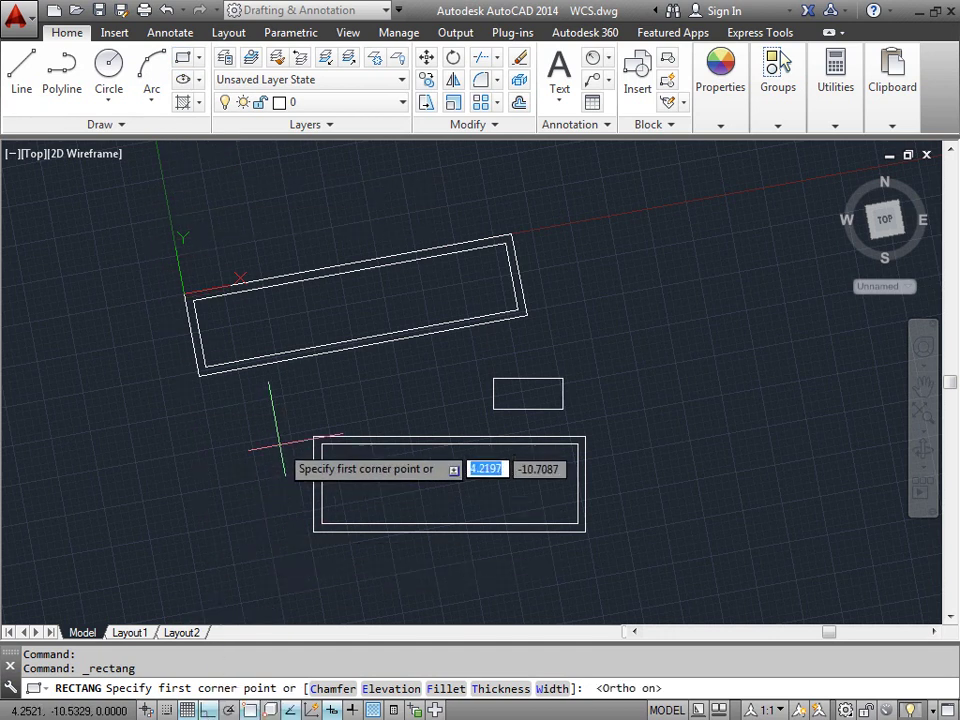
pyautogui.click(240, 242)
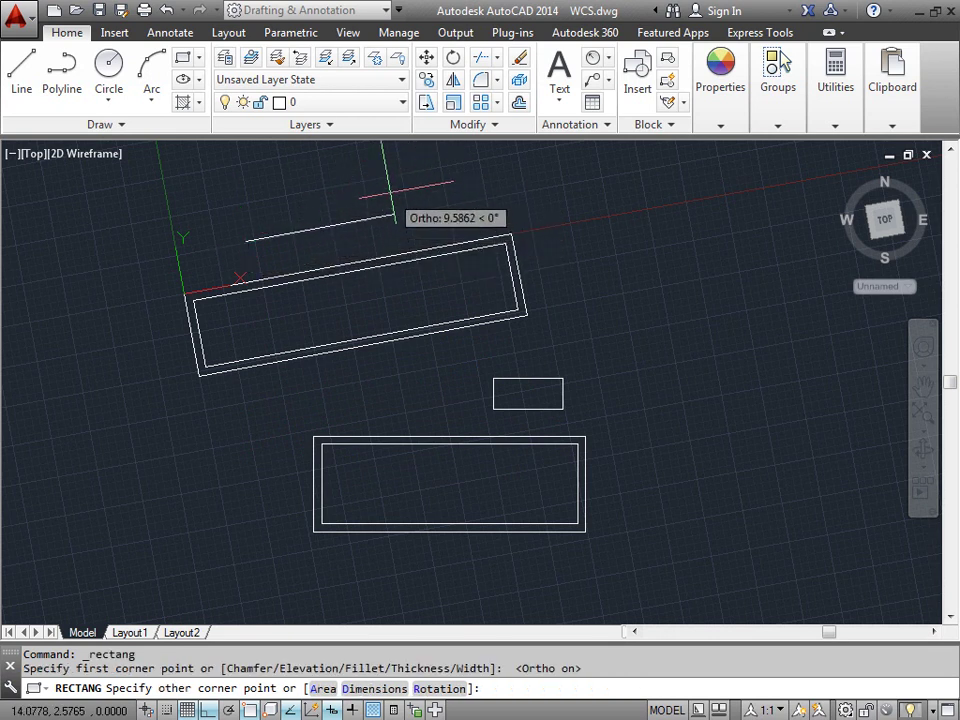
pyautogui.click(432, 210)
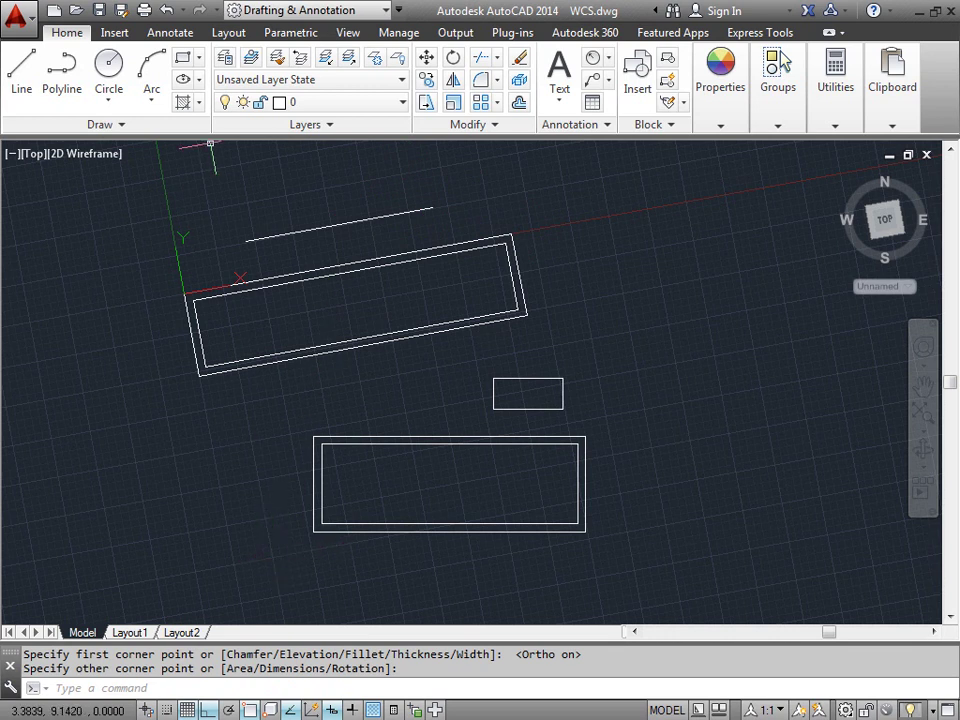
# Draw a larger rectangle above the strip, square to the aligned UCS
pyautogui.click(187, 66)
pyautogui.moveTo(493, 189); pyautogui.dragTo(493, 358, button='middle')
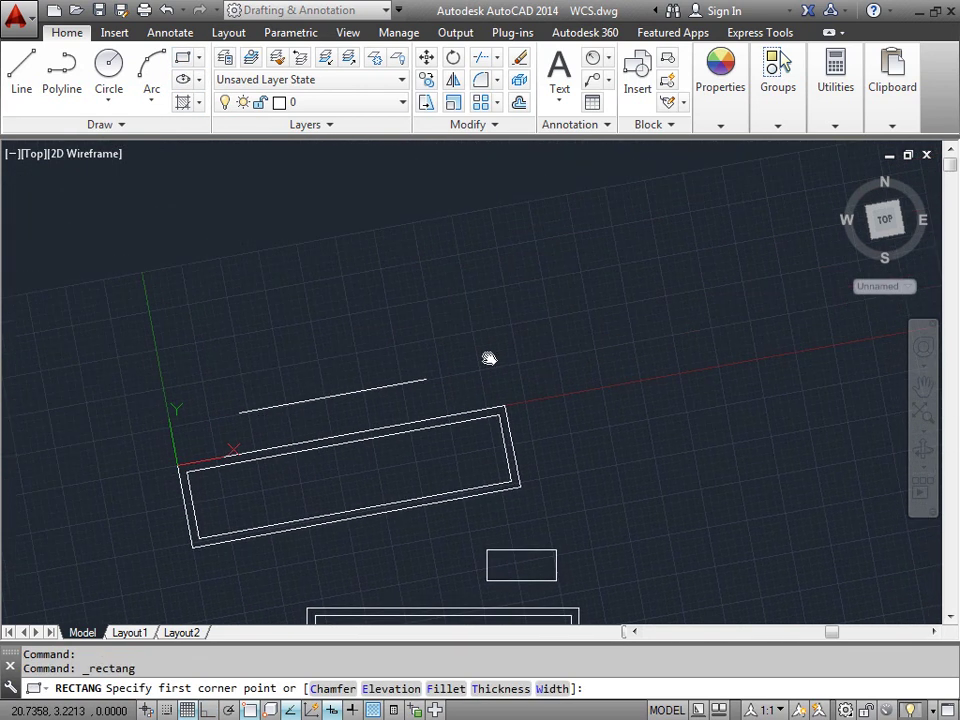
pyautogui.click(192, 278)
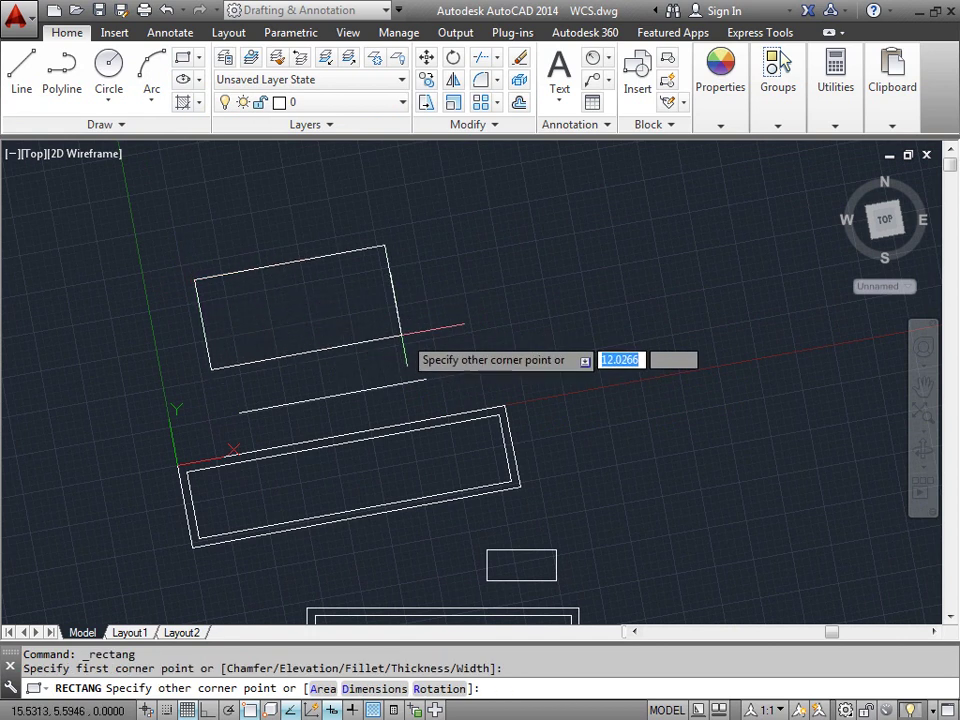
pyautogui.click(466, 338)
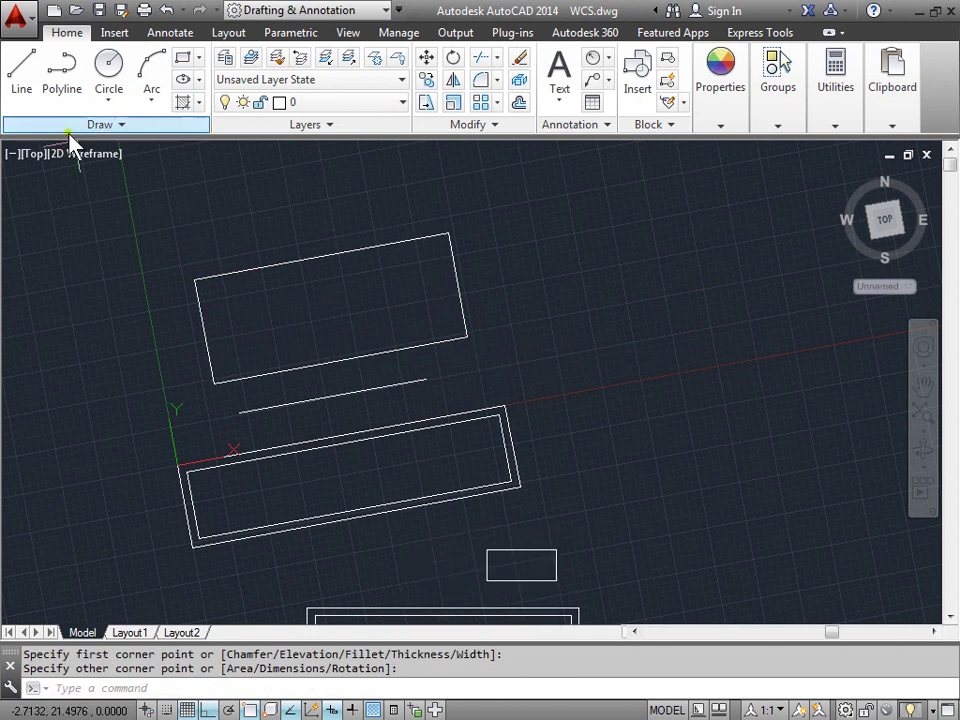
# Draw a stepped outline of five connected lines enclosing the rectangles, square to the aligned UCS
pyautogui.click(31, 62)
pyautogui.click(525, 212)
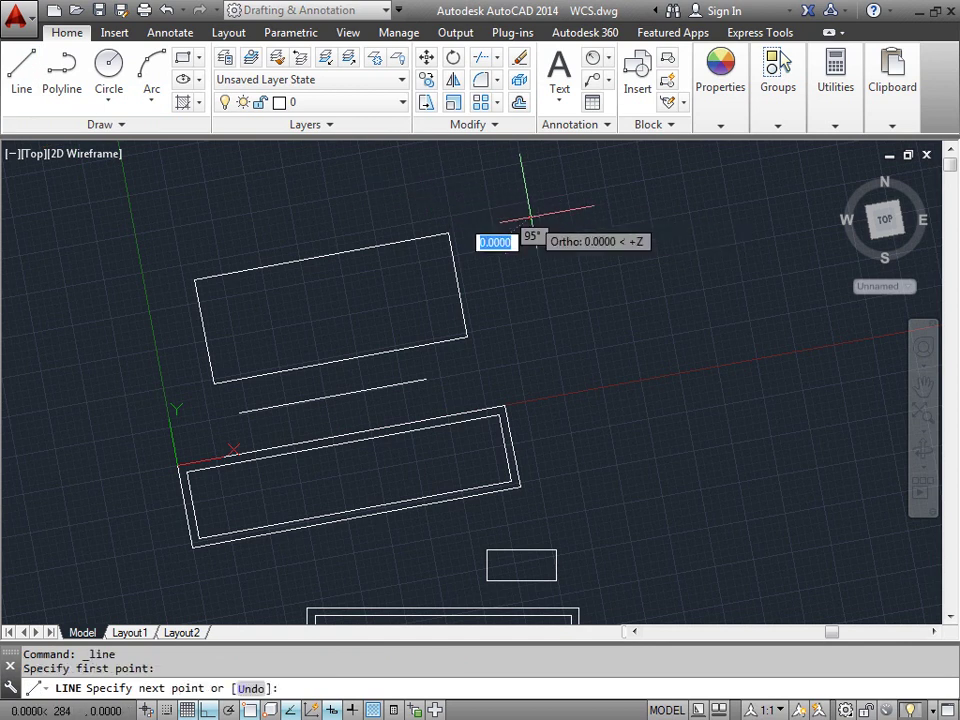
pyautogui.click(572, 462)
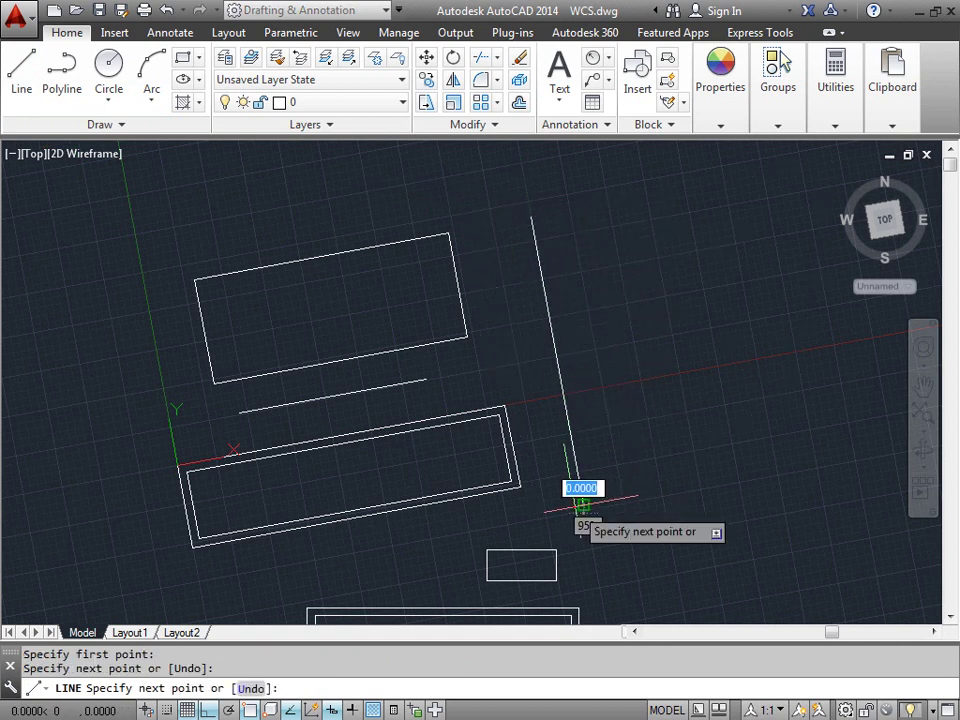
pyautogui.click(126, 586)
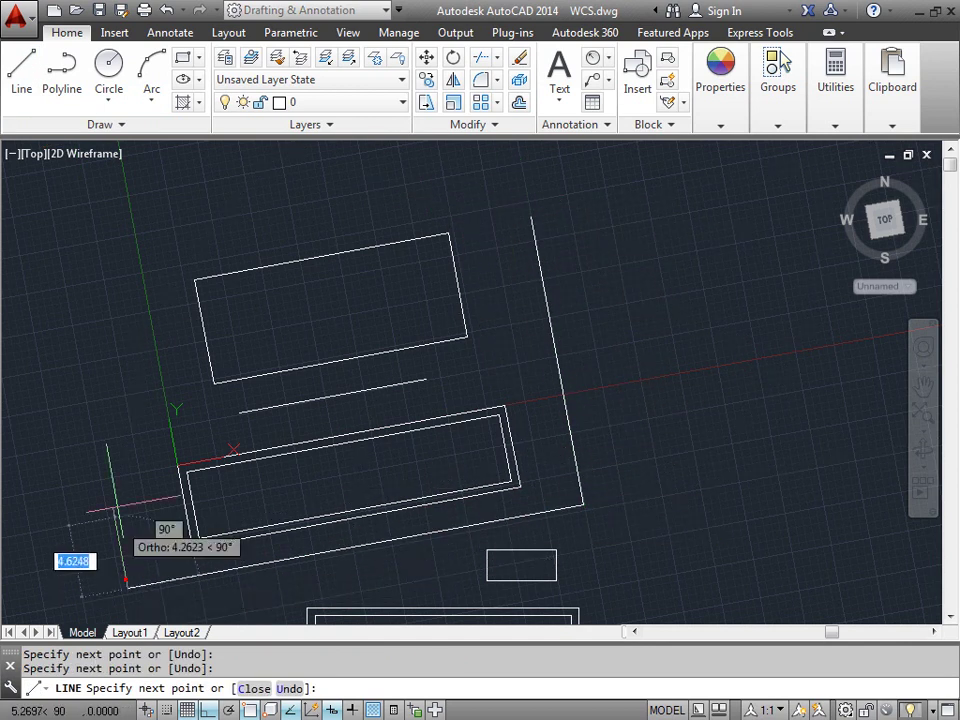
pyautogui.click(120, 225)
pyautogui.click(584, 185)
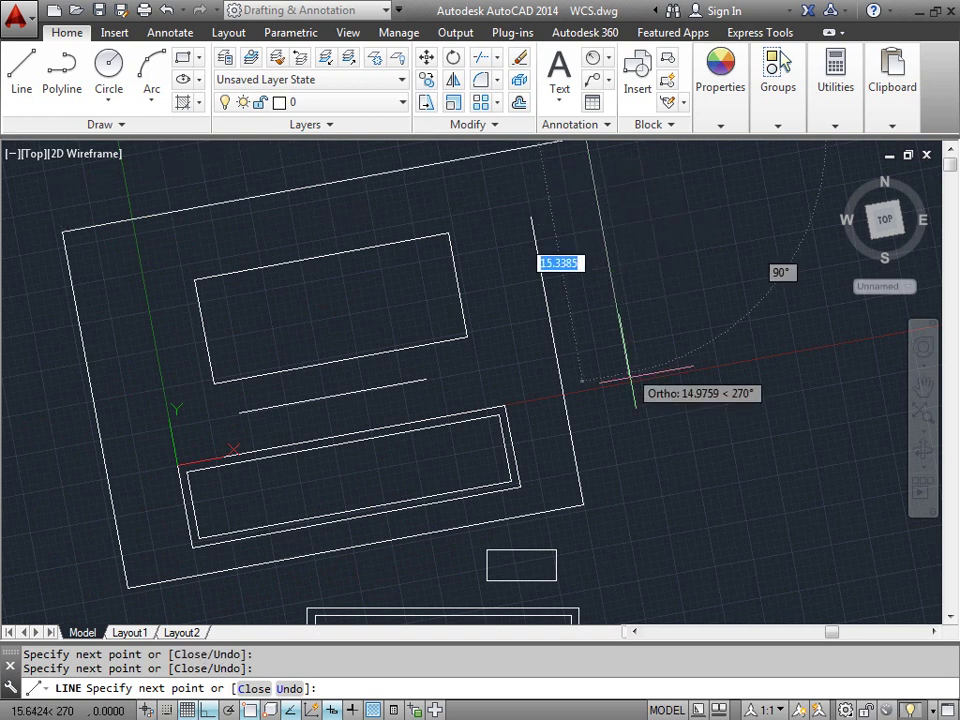
pyautogui.click(645, 503)
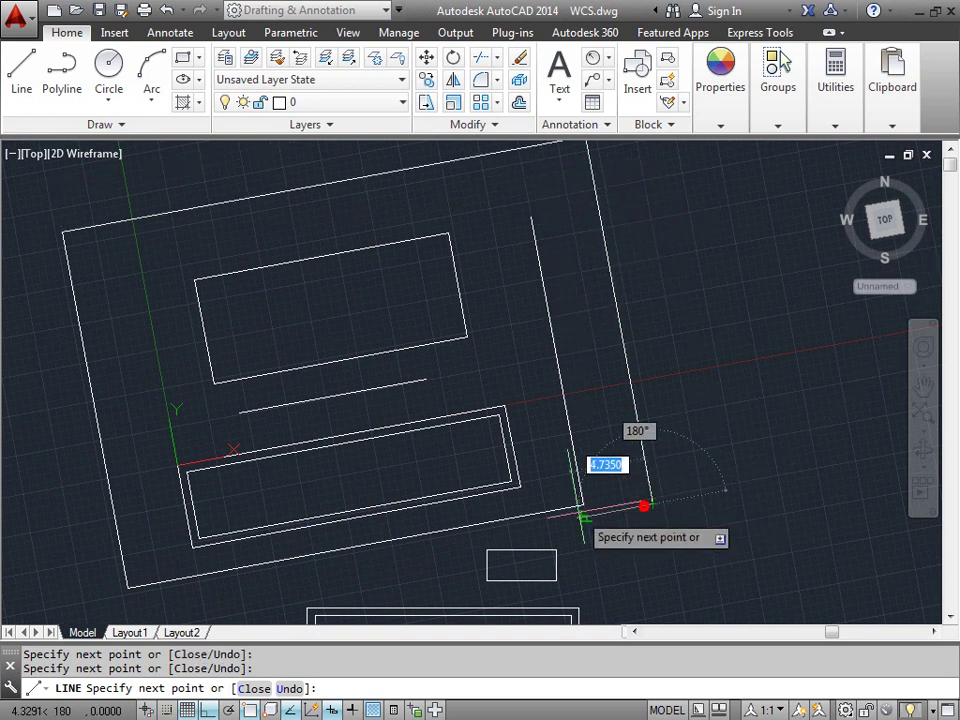
pyautogui.press('Return')
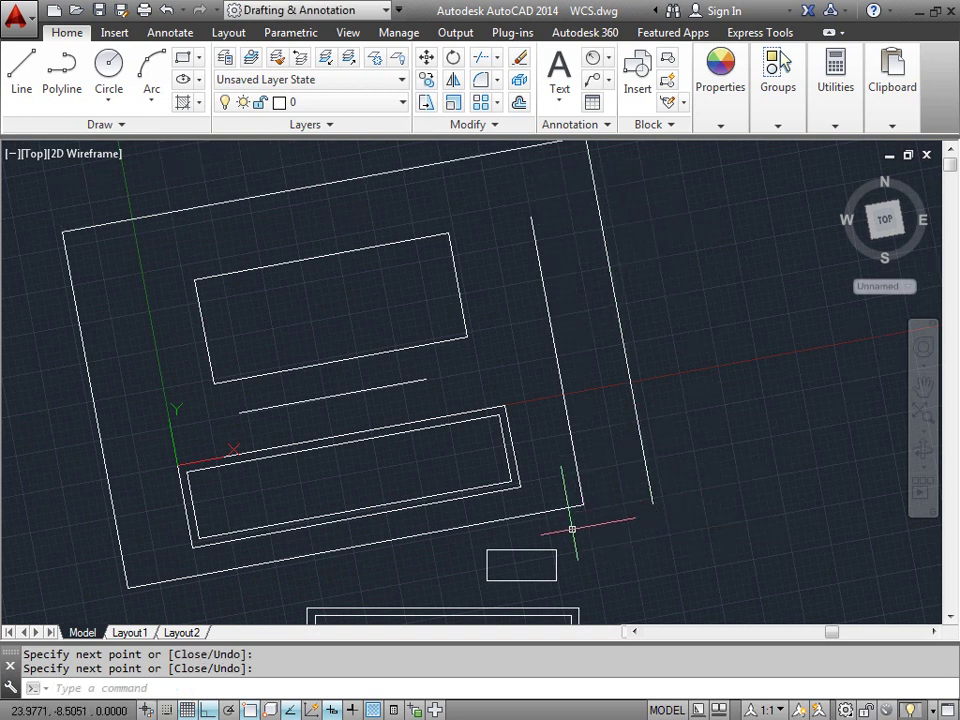
# Erase the three right-hand outline lines and the long slanted line at left
pyautogui.moveTo(591, 536); pyautogui.dragTo(606, 452, button='middle')
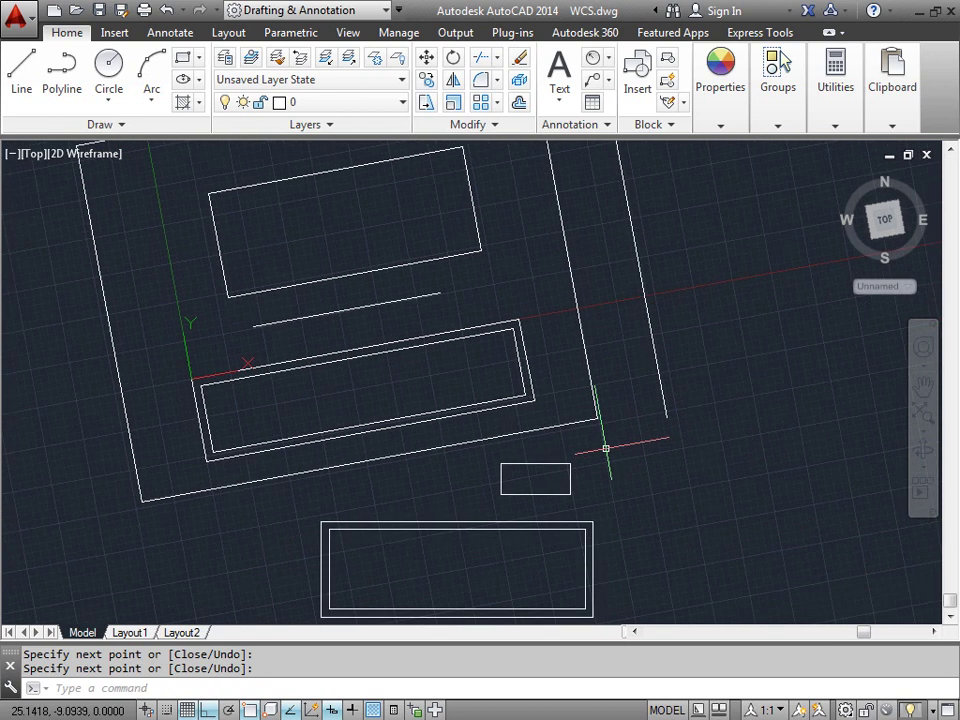
pyautogui.click(681, 444)
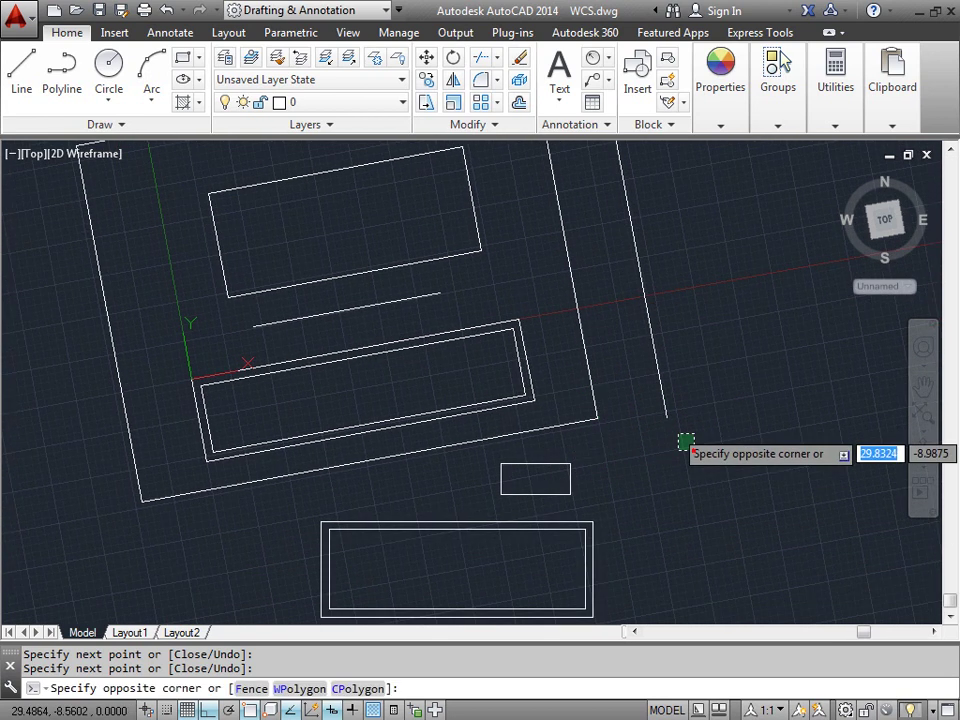
pyautogui.click(581, 323)
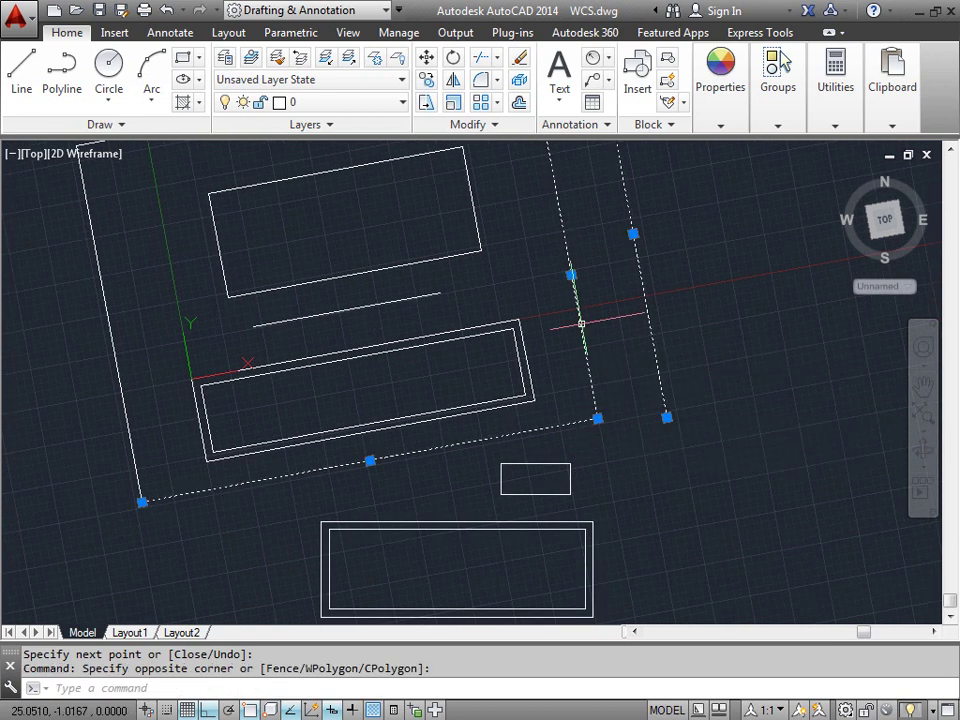
pyautogui.press('Delete')
pyautogui.click(153, 368)
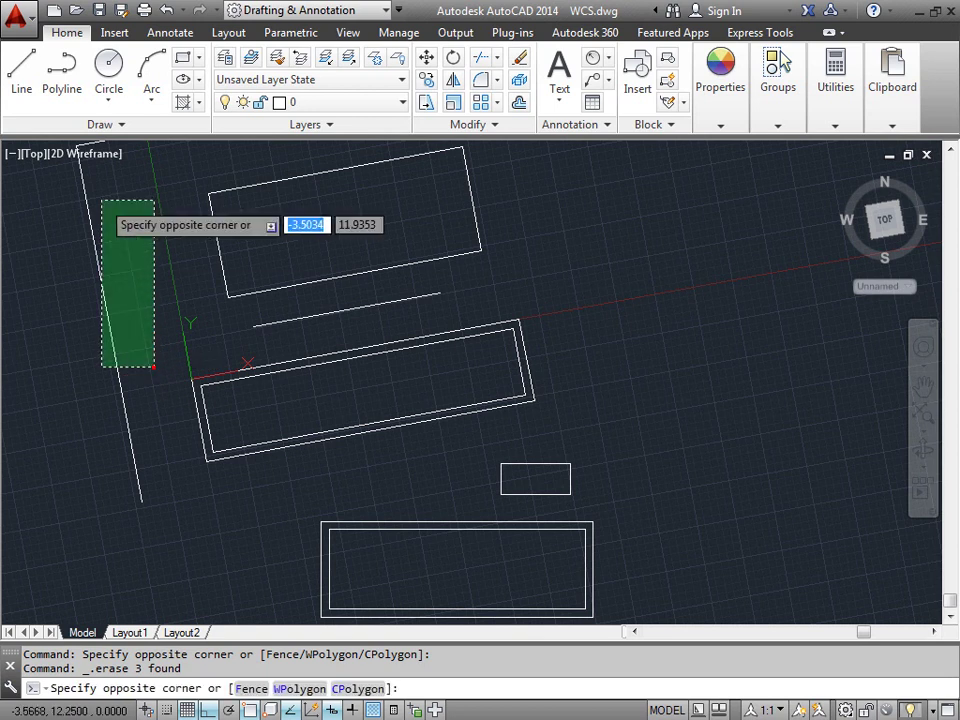
pyautogui.click(60, 168)
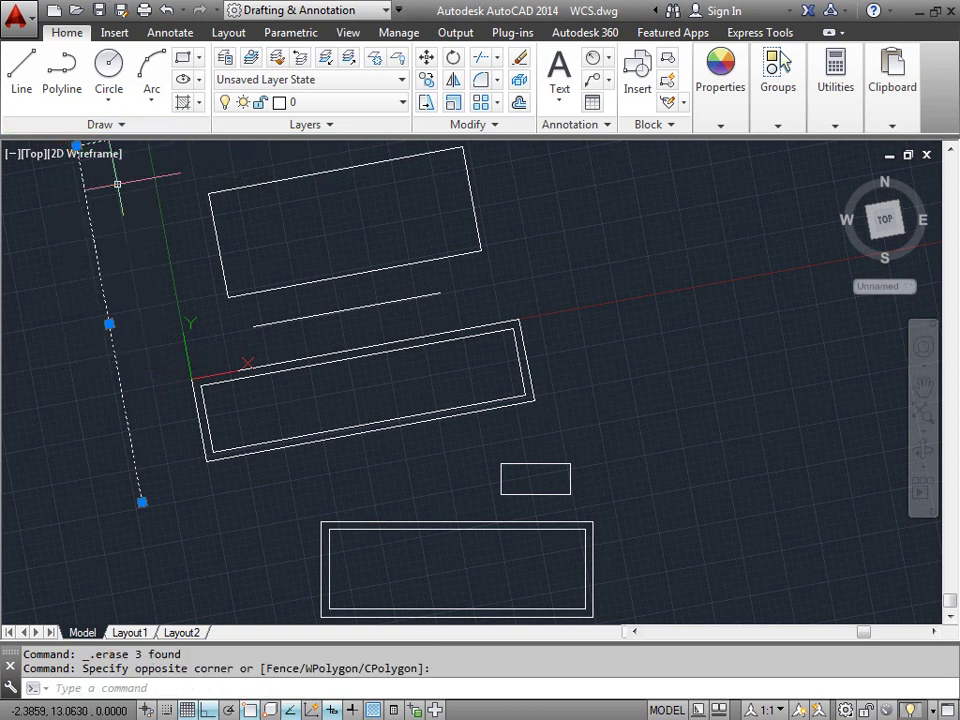
pyautogui.press('Delete')
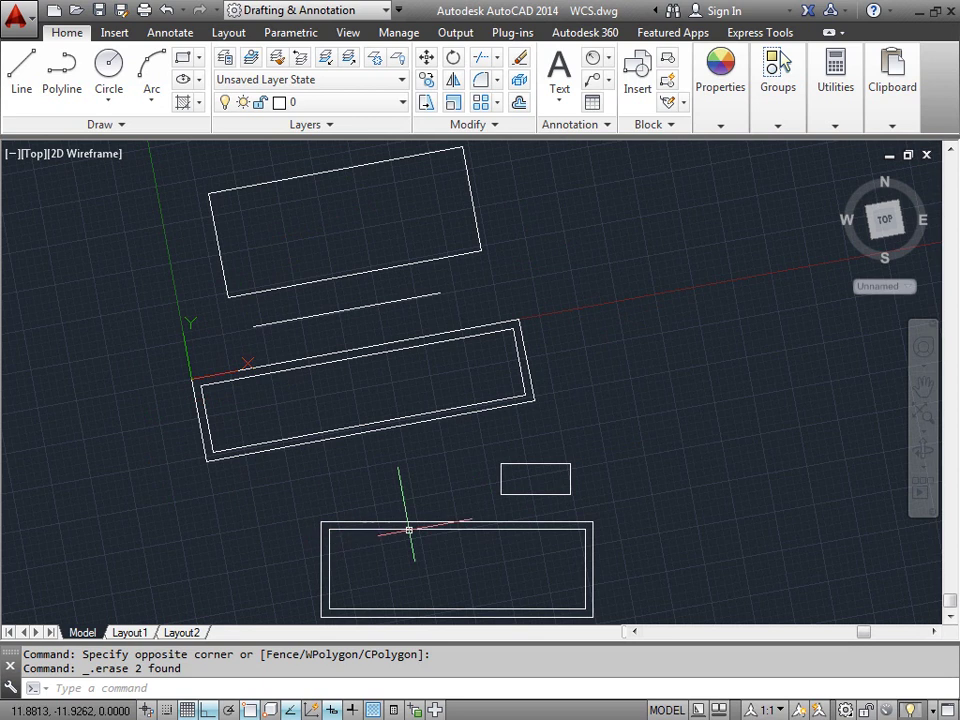
# Rerun the UCS command and choose the World option
pyautogui.moveTo(463, 486); pyautogui.dragTo(457, 406, button='middle')
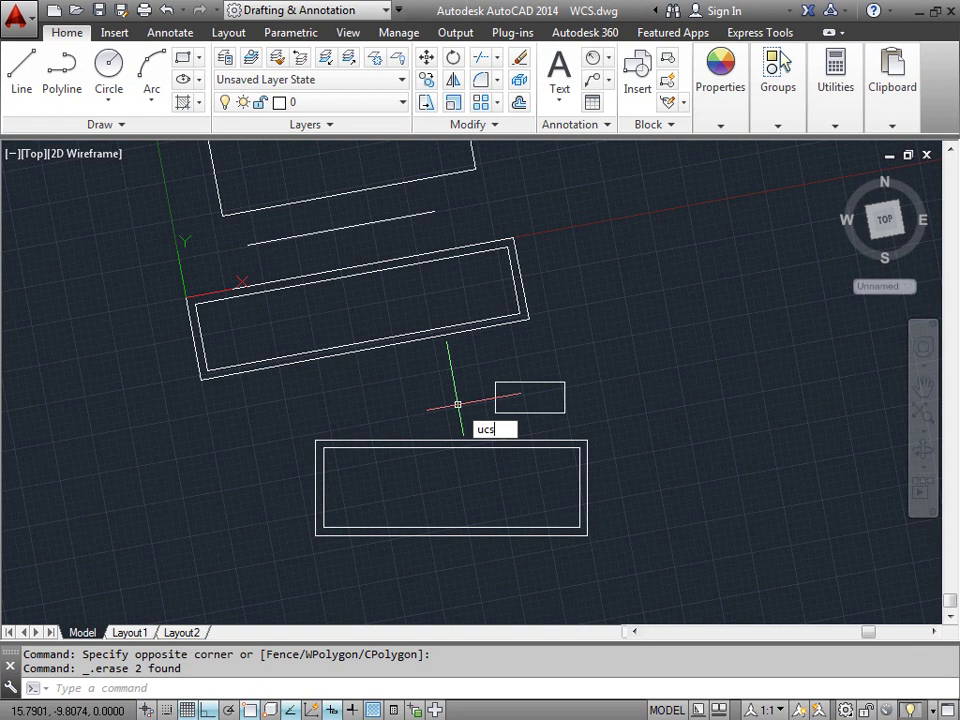
pyautogui.press('Return')
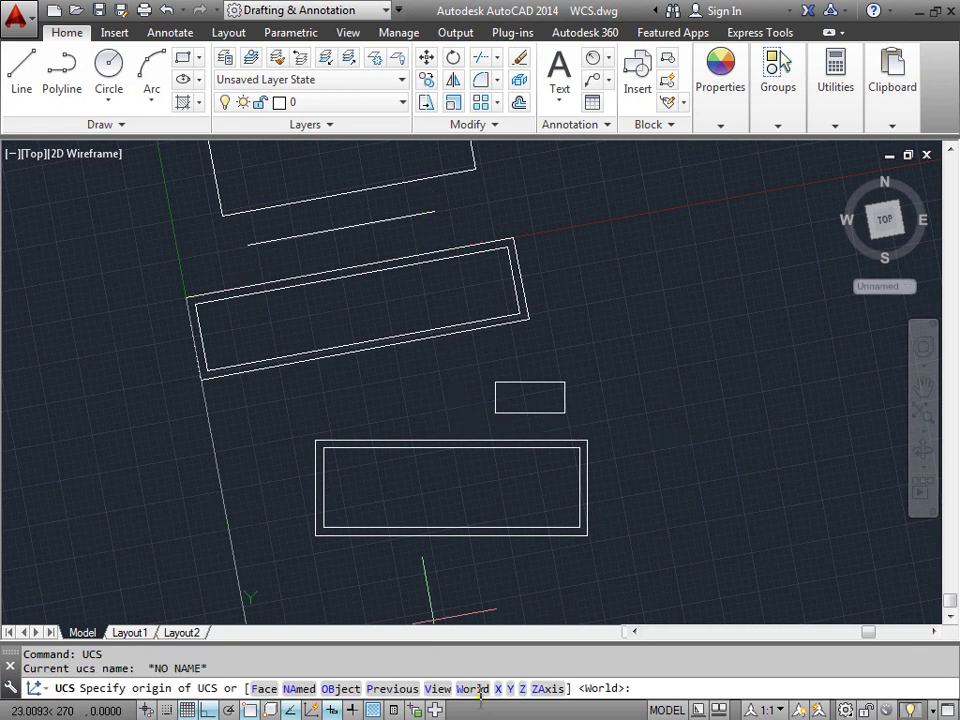
pyautogui.click(480, 690)
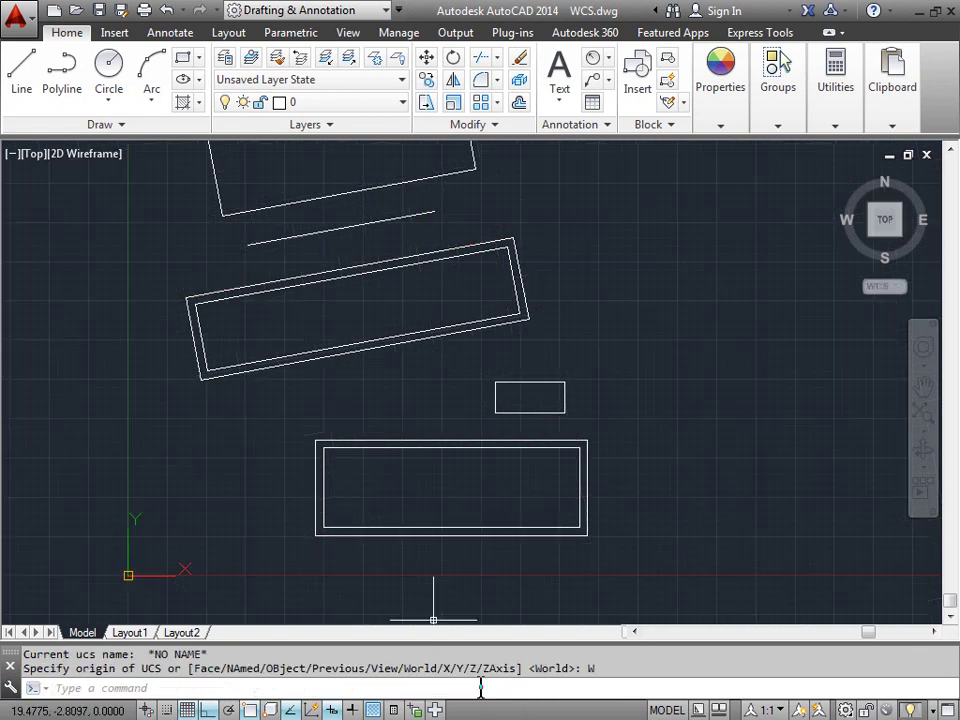
# Point the UCS X axis straight up, then, with Ortho off, to about 35 degrees
pyautogui.click(175, 575)
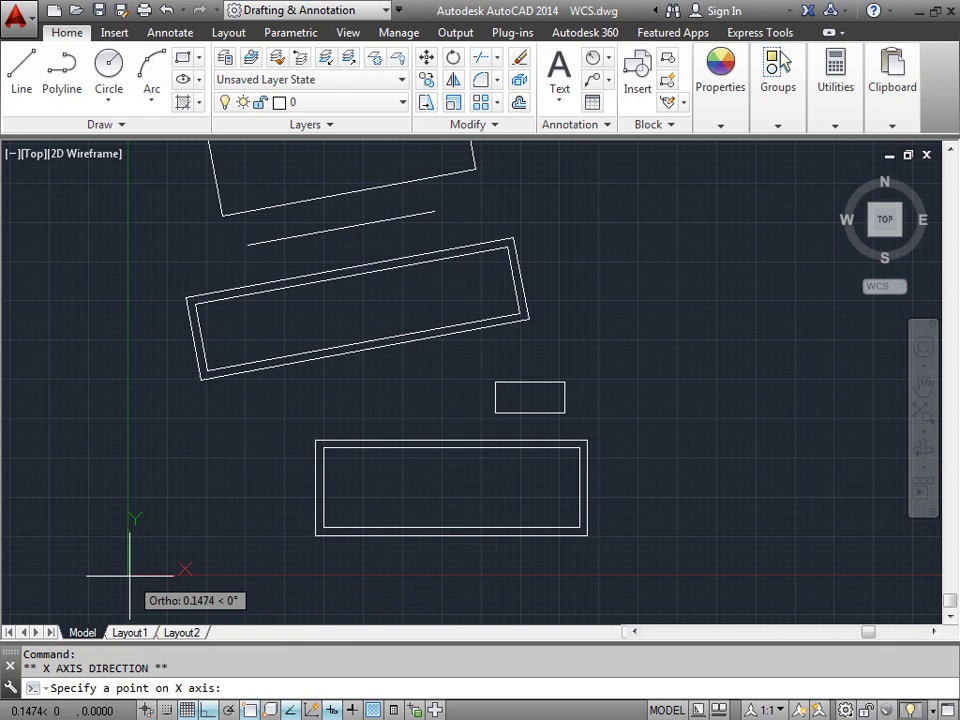
pyautogui.click(128, 573)
pyautogui.click(128, 540)
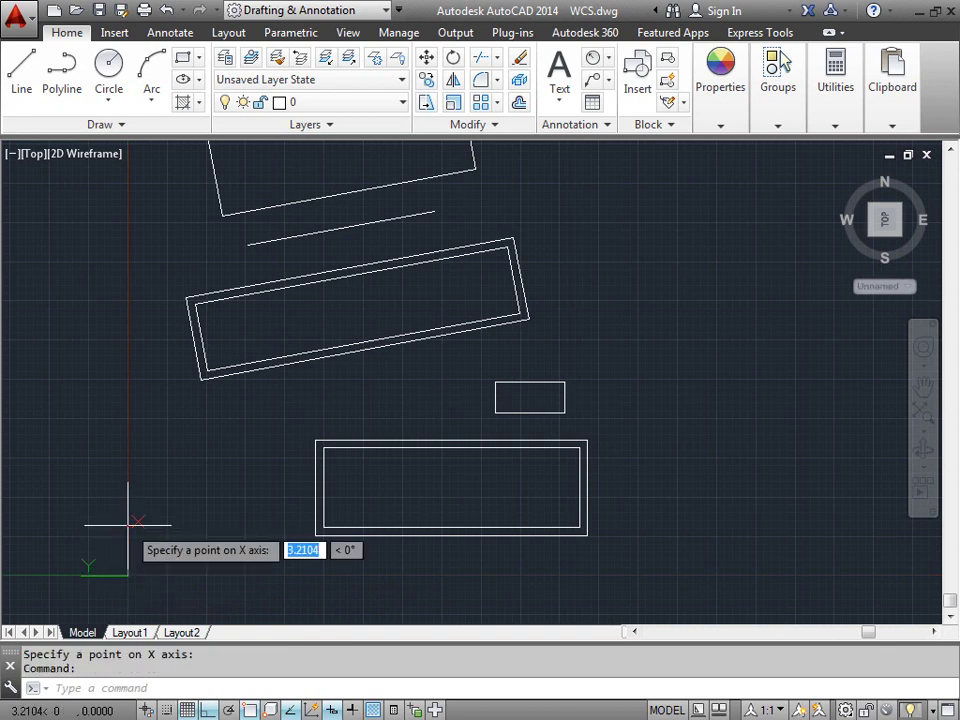
pyautogui.click(133, 514)
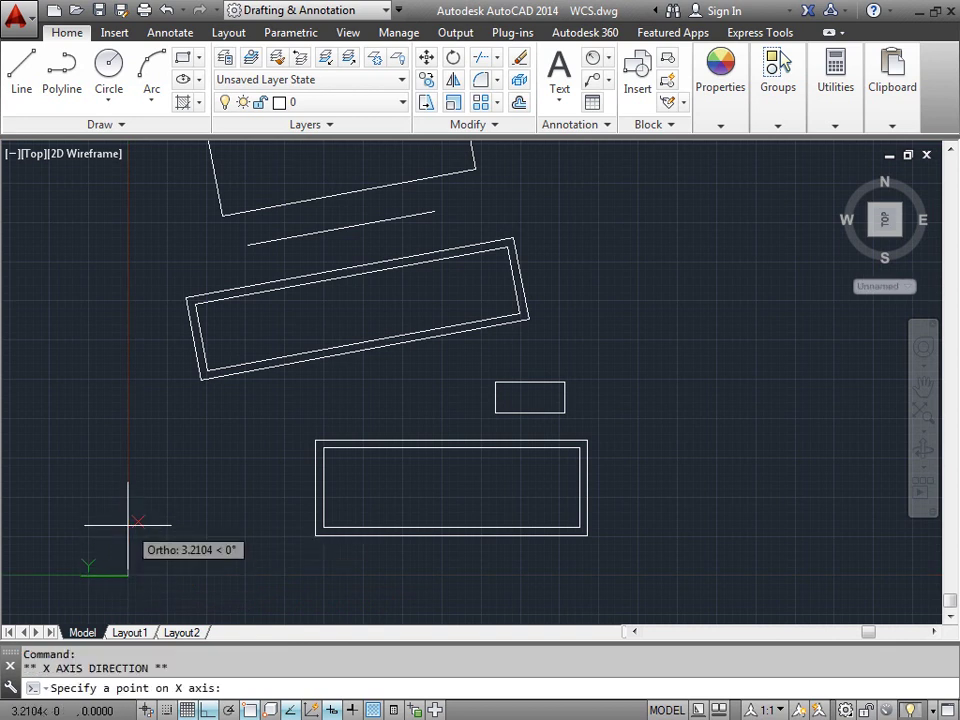
pyautogui.click(208, 710)
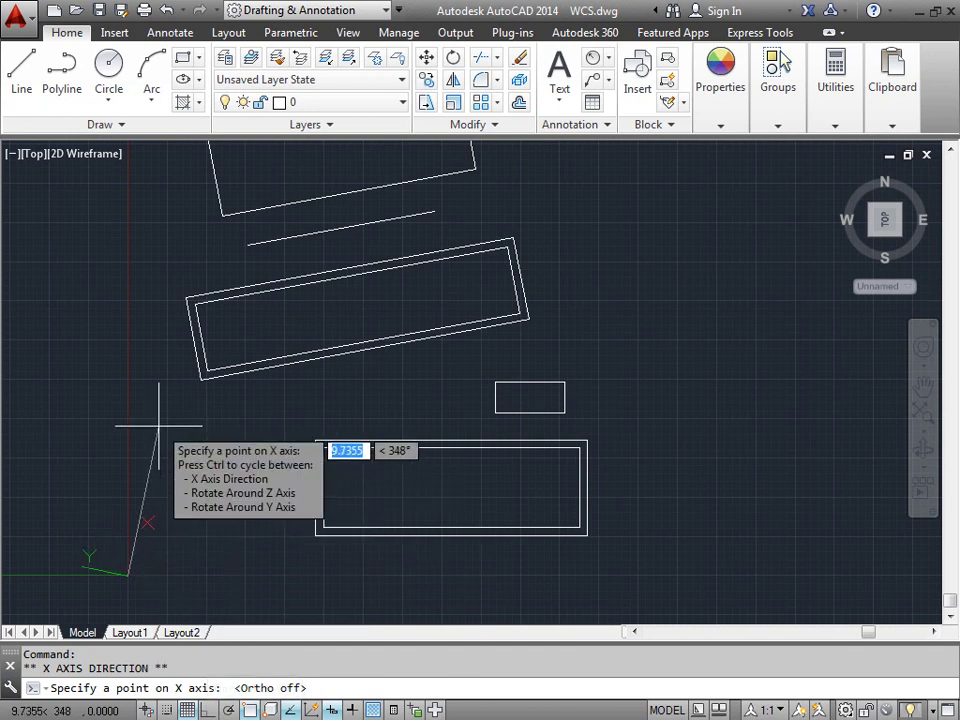
pyautogui.click(219, 508)
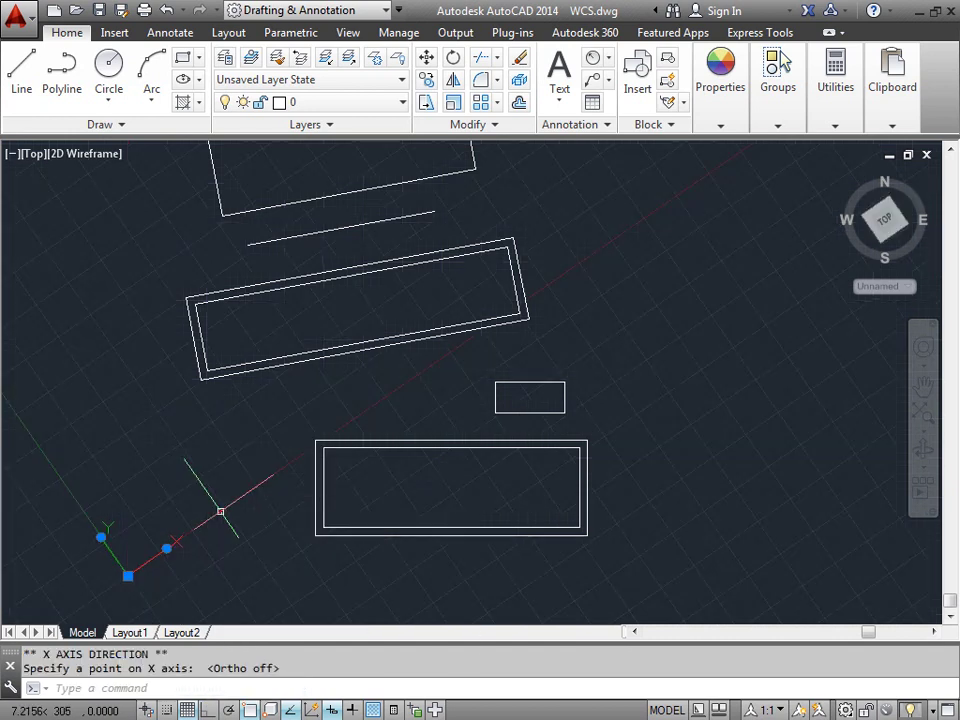
# Redirect the UCS Y axis, then realign the X axis horizontally
pyautogui.click(166, 549)
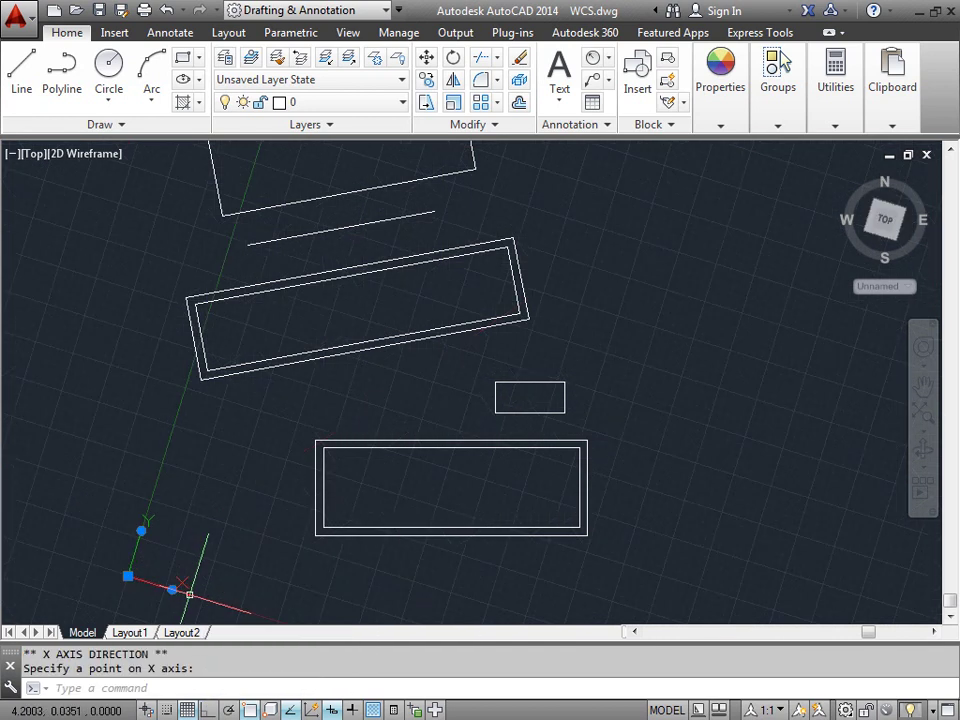
pyautogui.click(143, 519)
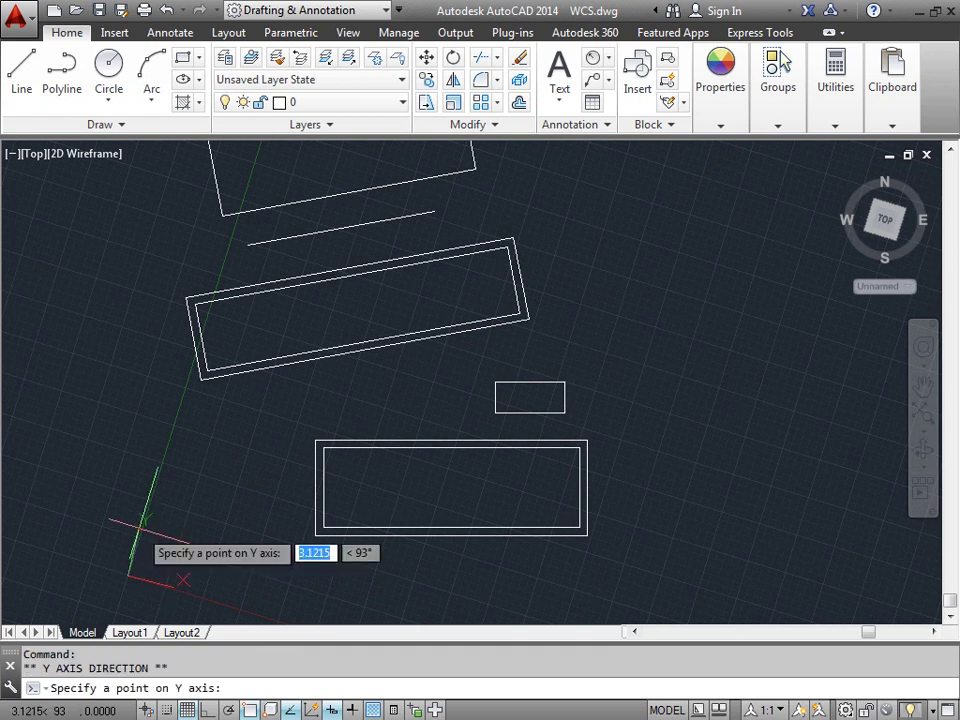
pyautogui.click(90, 510)
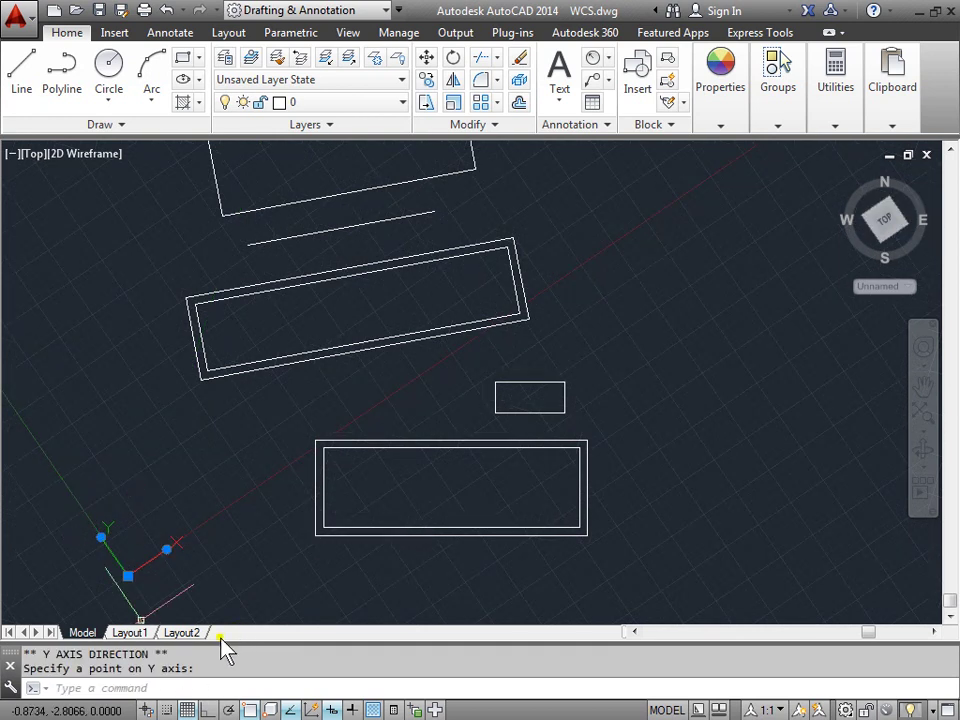
pyautogui.click(167, 549)
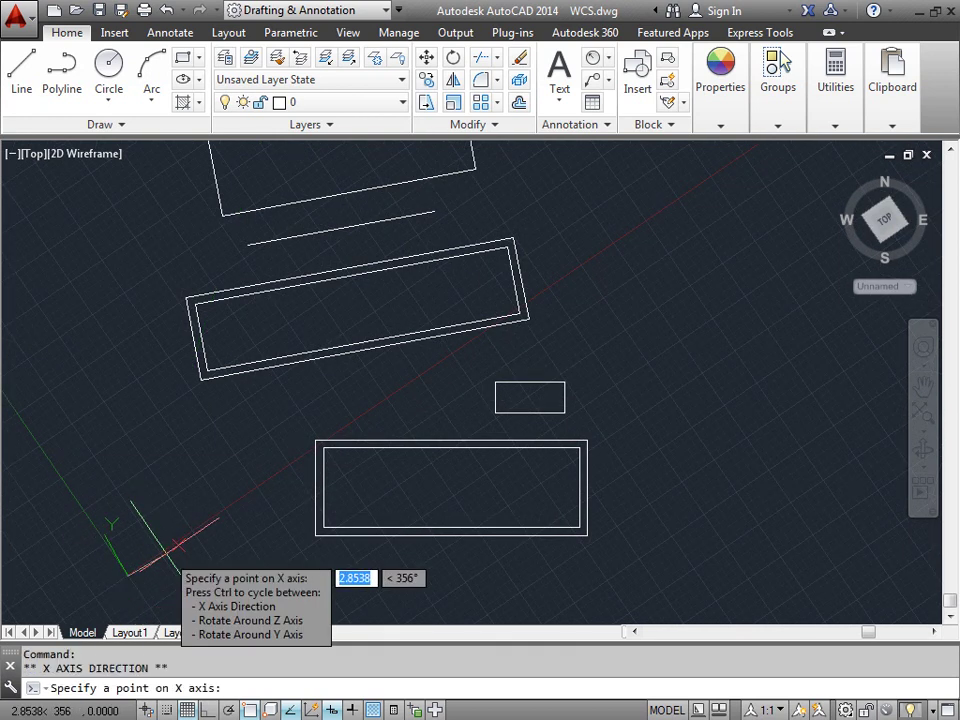
pyautogui.click(184, 570)
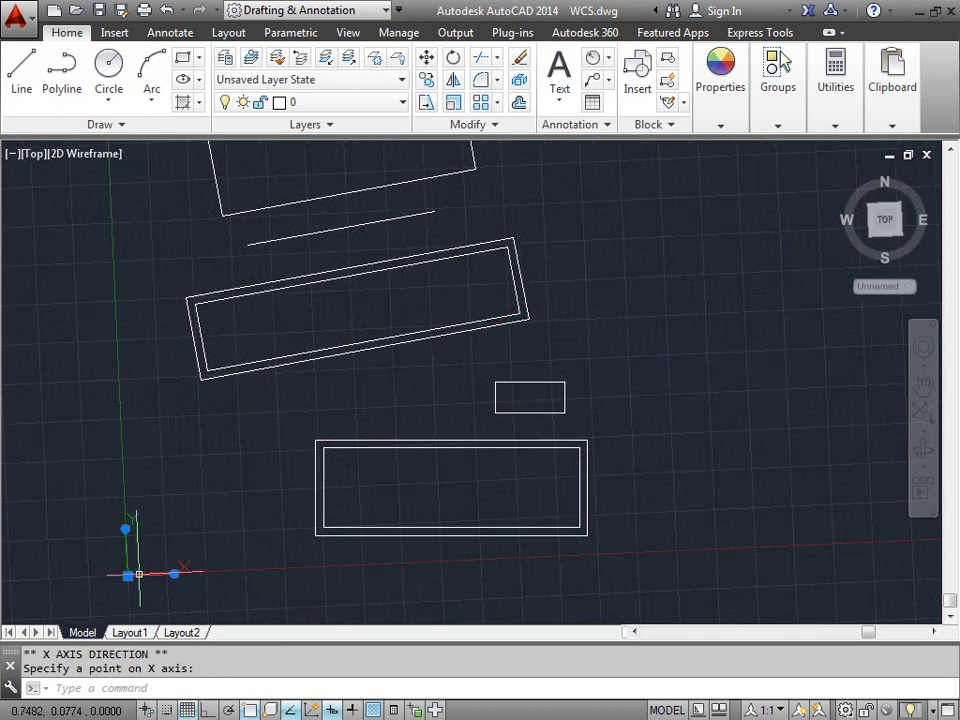
# Reset the UCS to World, then move only its origin right of the slanted rectangle
pyautogui.moveTo(127, 576)
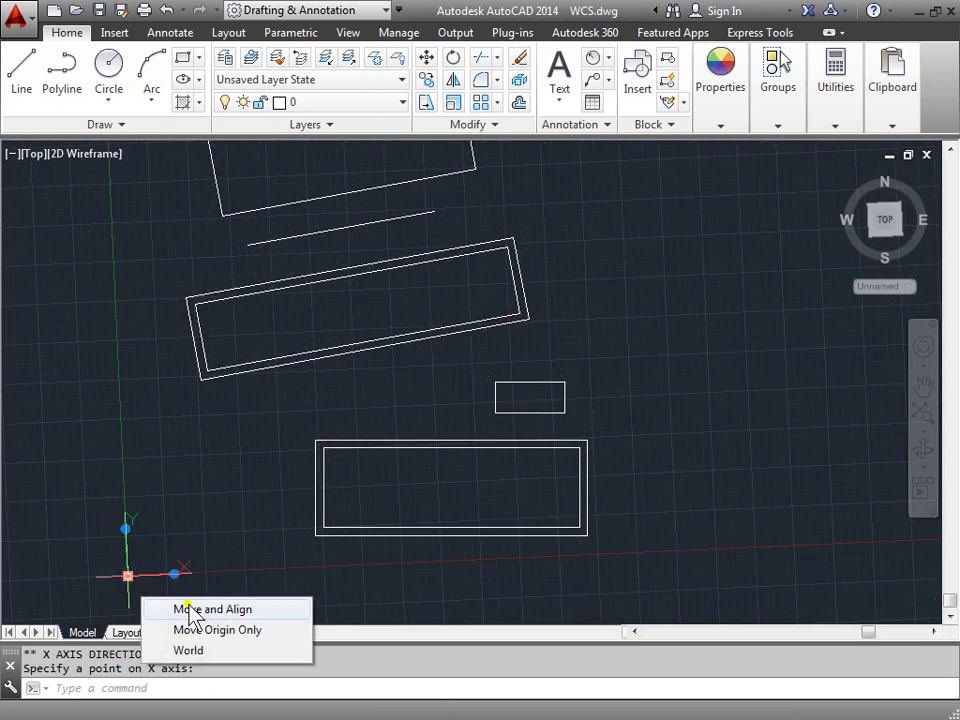
pyautogui.click(215, 651)
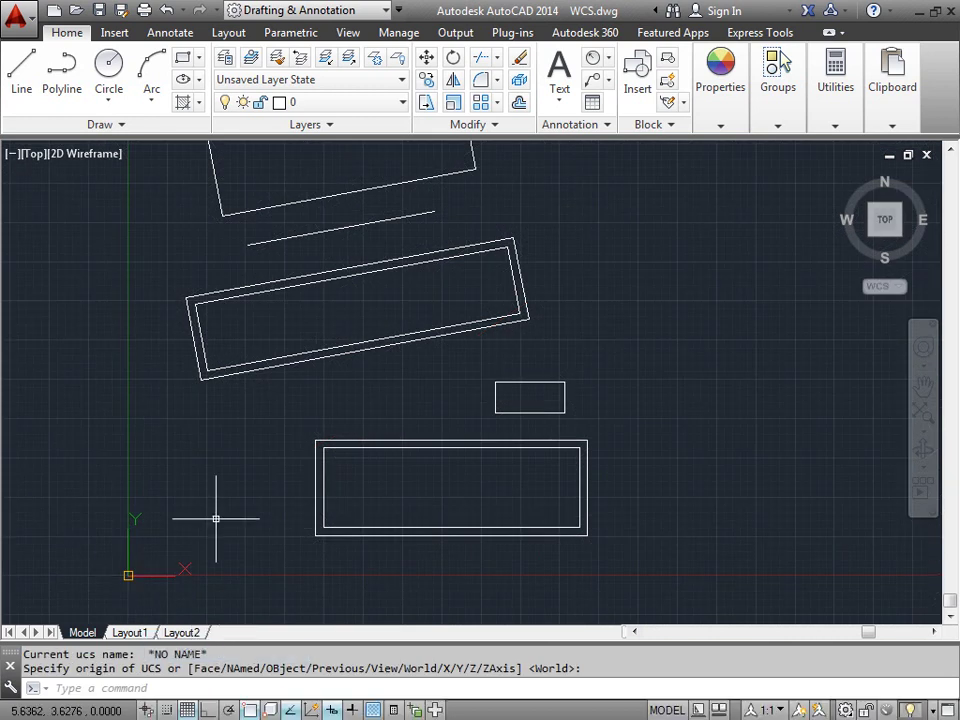
pyautogui.click(128, 576)
pyautogui.moveTo(128, 577)
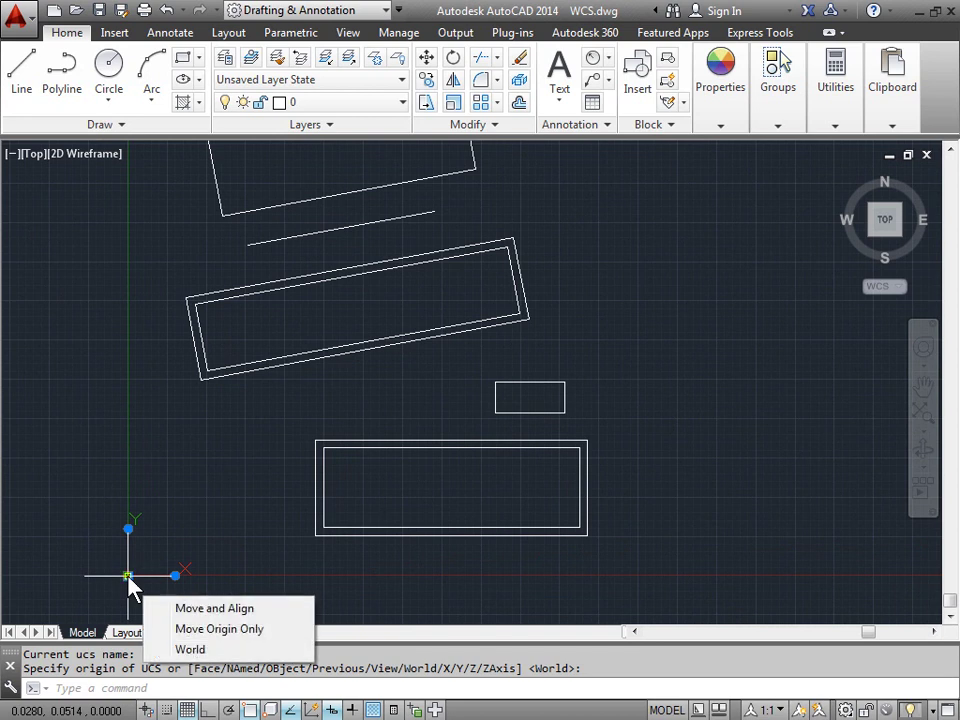
pyautogui.click(273, 630)
pyautogui.click(586, 330)
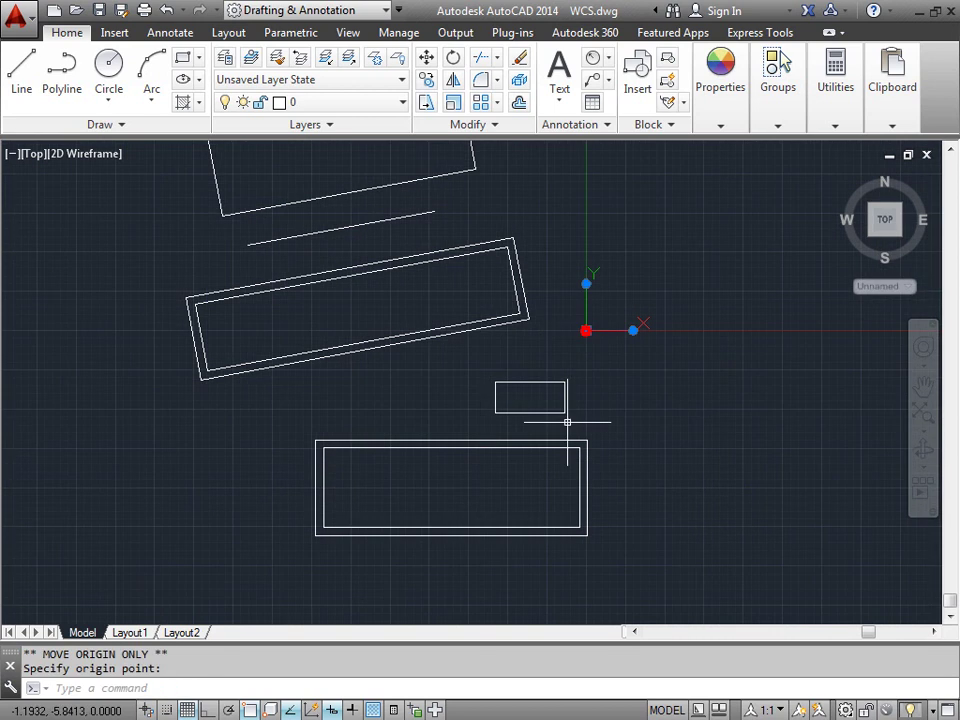
# Move and align the UCS origin left of the lower rectangle, then return to World
pyautogui.click(584, 329)
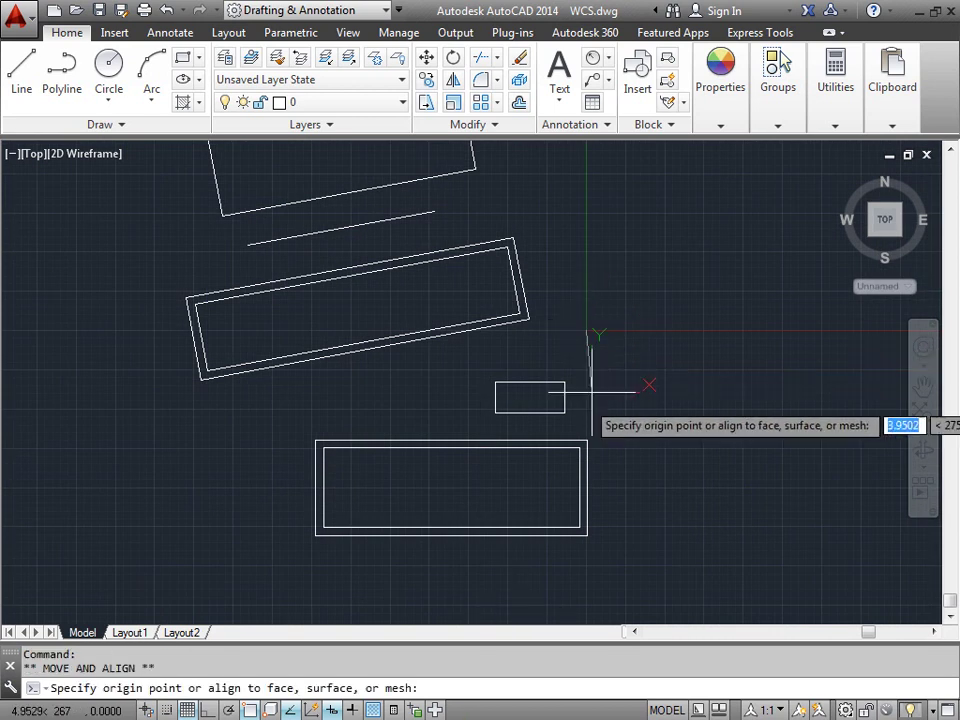
pyautogui.click(130, 479)
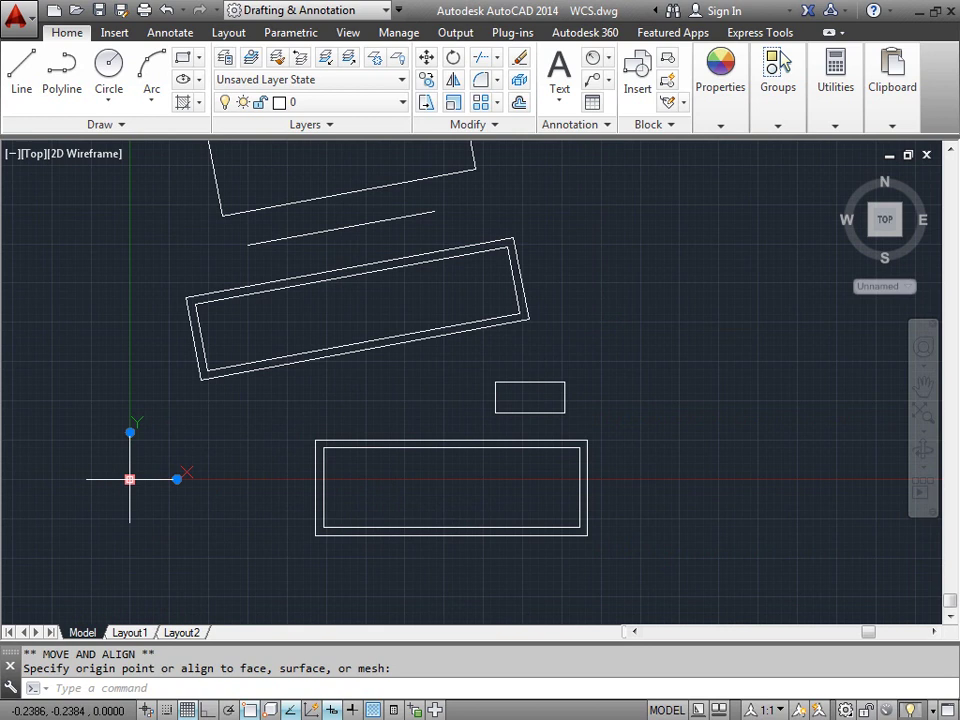
pyautogui.moveTo(130, 480)
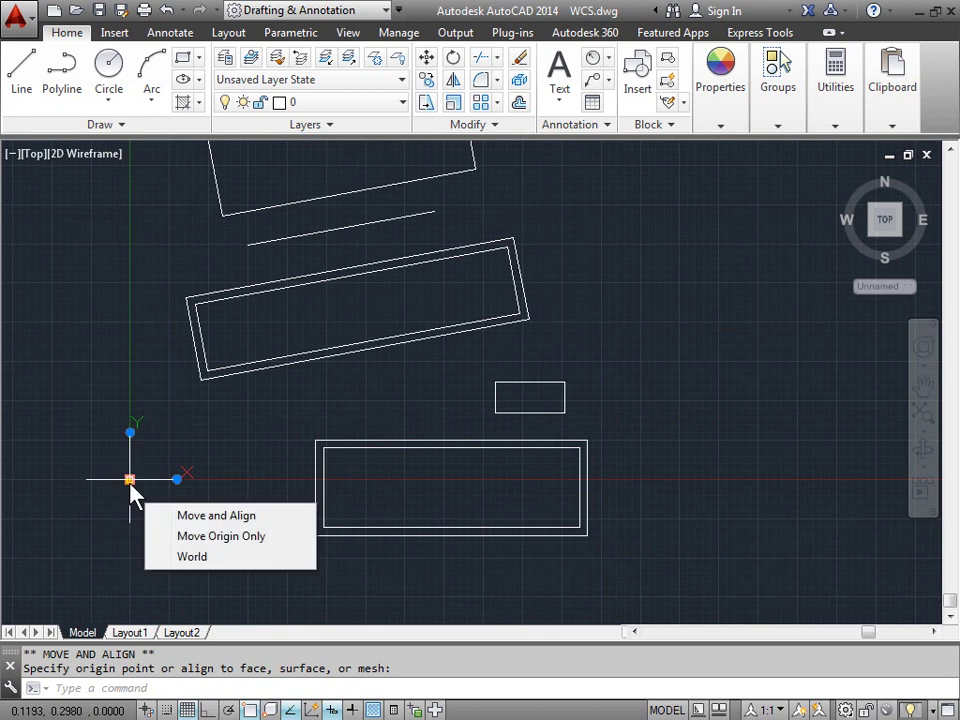
pyautogui.click(205, 558)
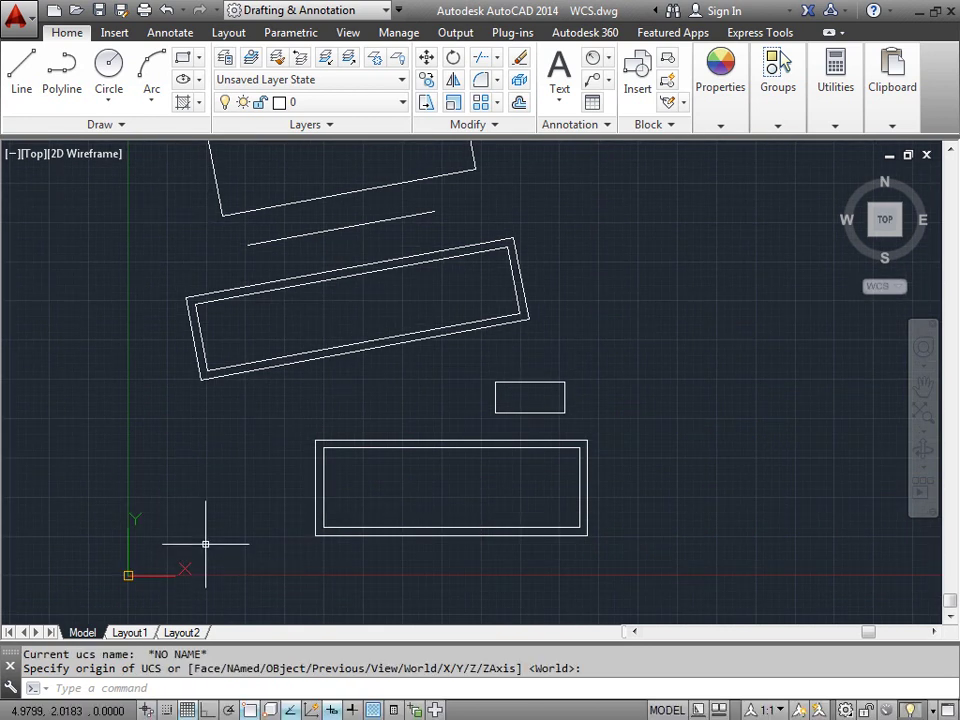